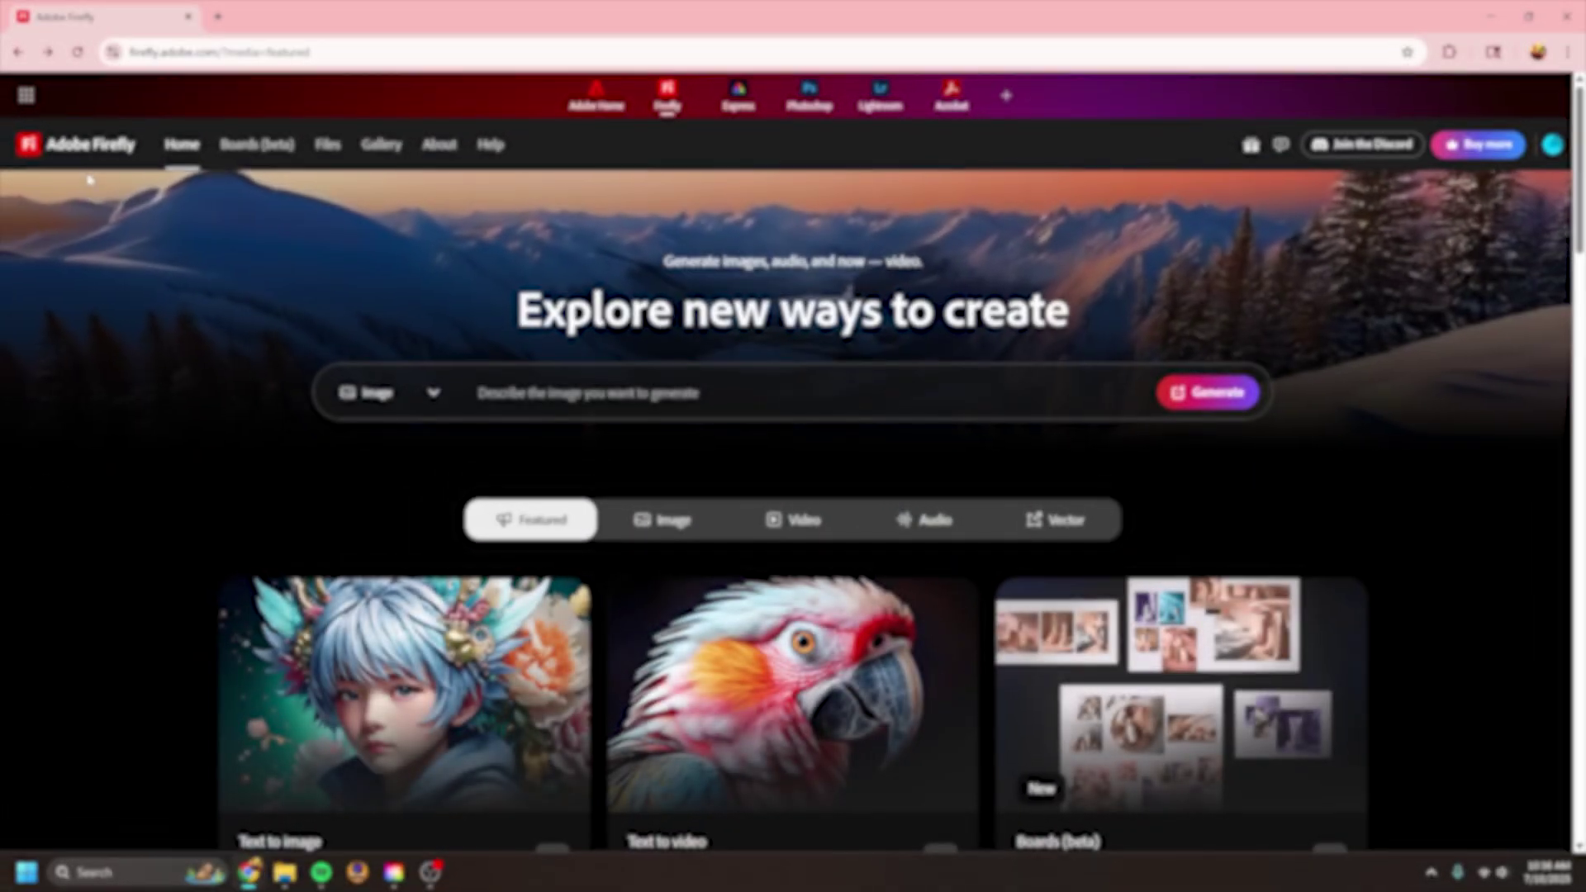
- Open Text to image from the Firefly home page and switch to its Gallery of sample images
{"action": "scroll", "coordinate": [107, 553], "scroll_direction": "down", "scroll_amount": 1}
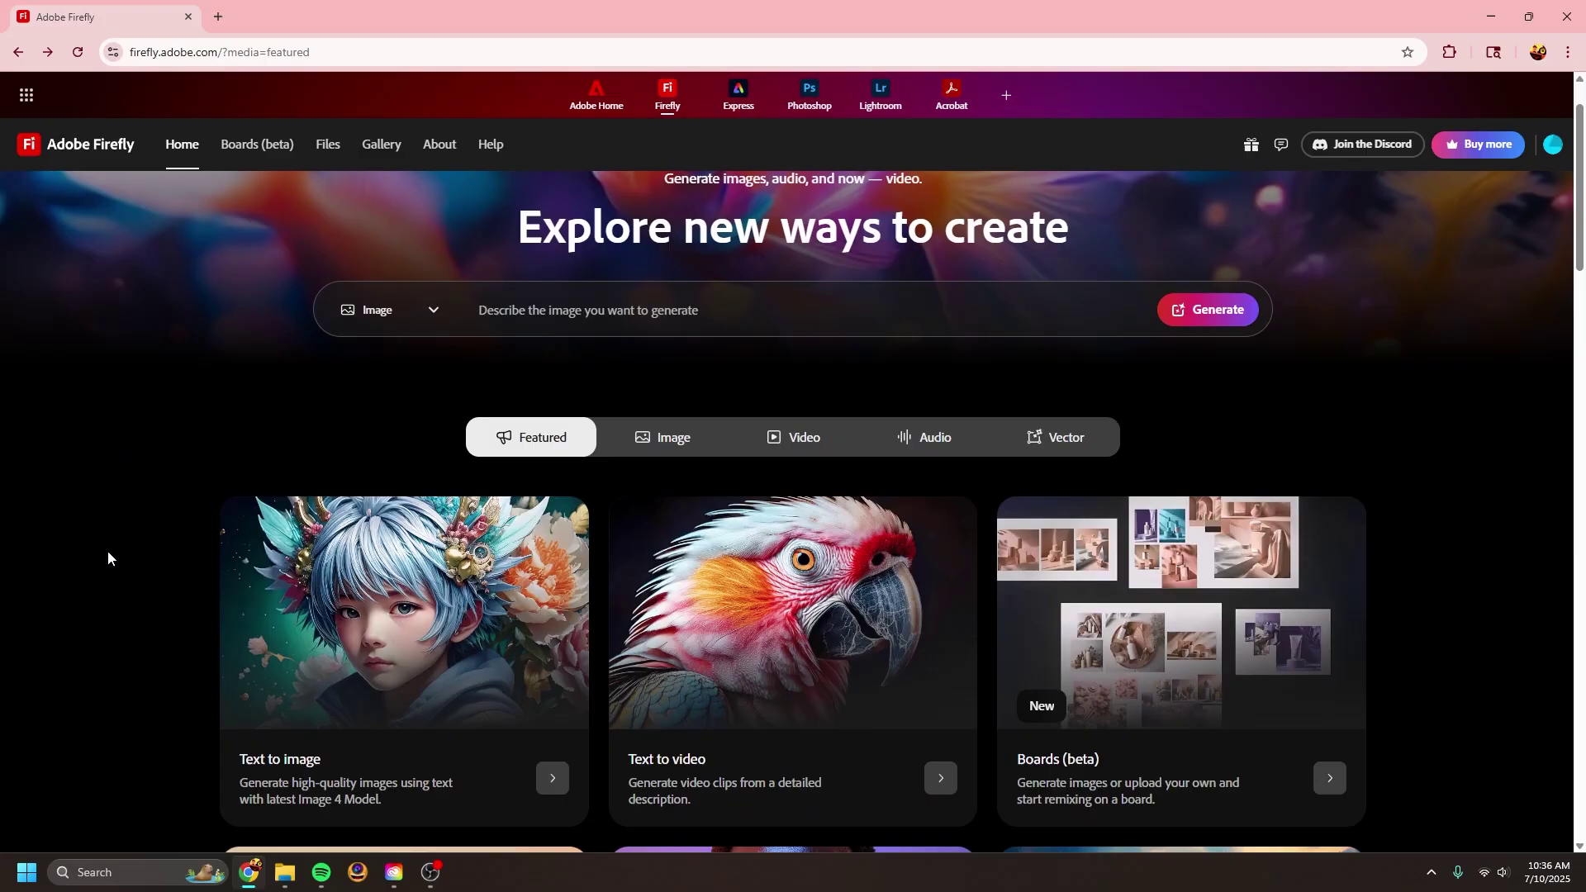
{"action": "left_click", "coordinate": [359, 628]}
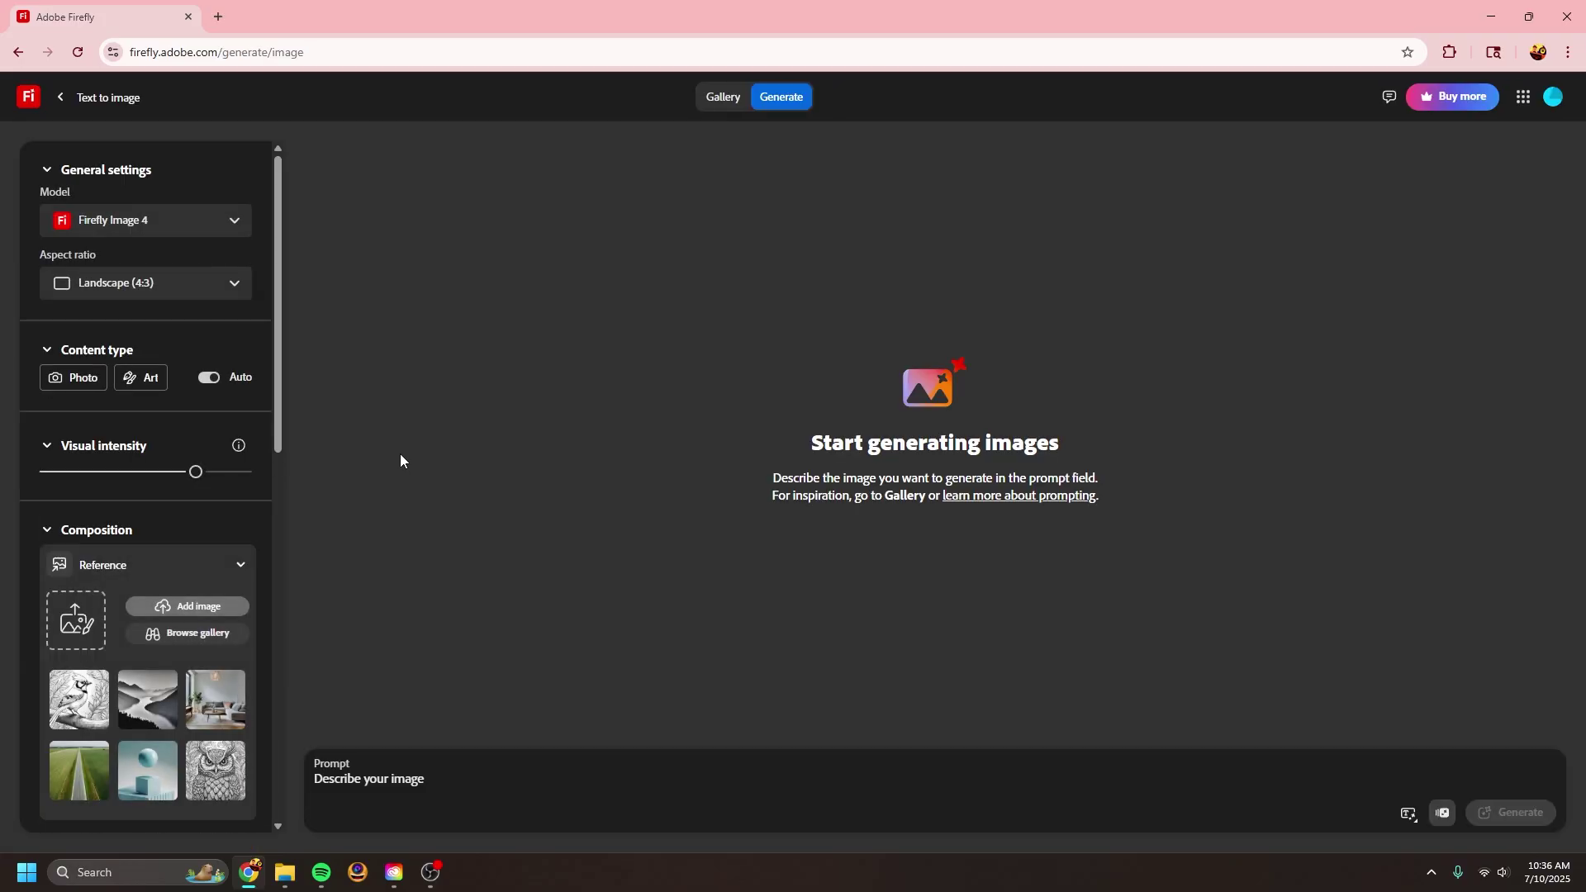
{"action": "left_click", "coordinate": [719, 99]}
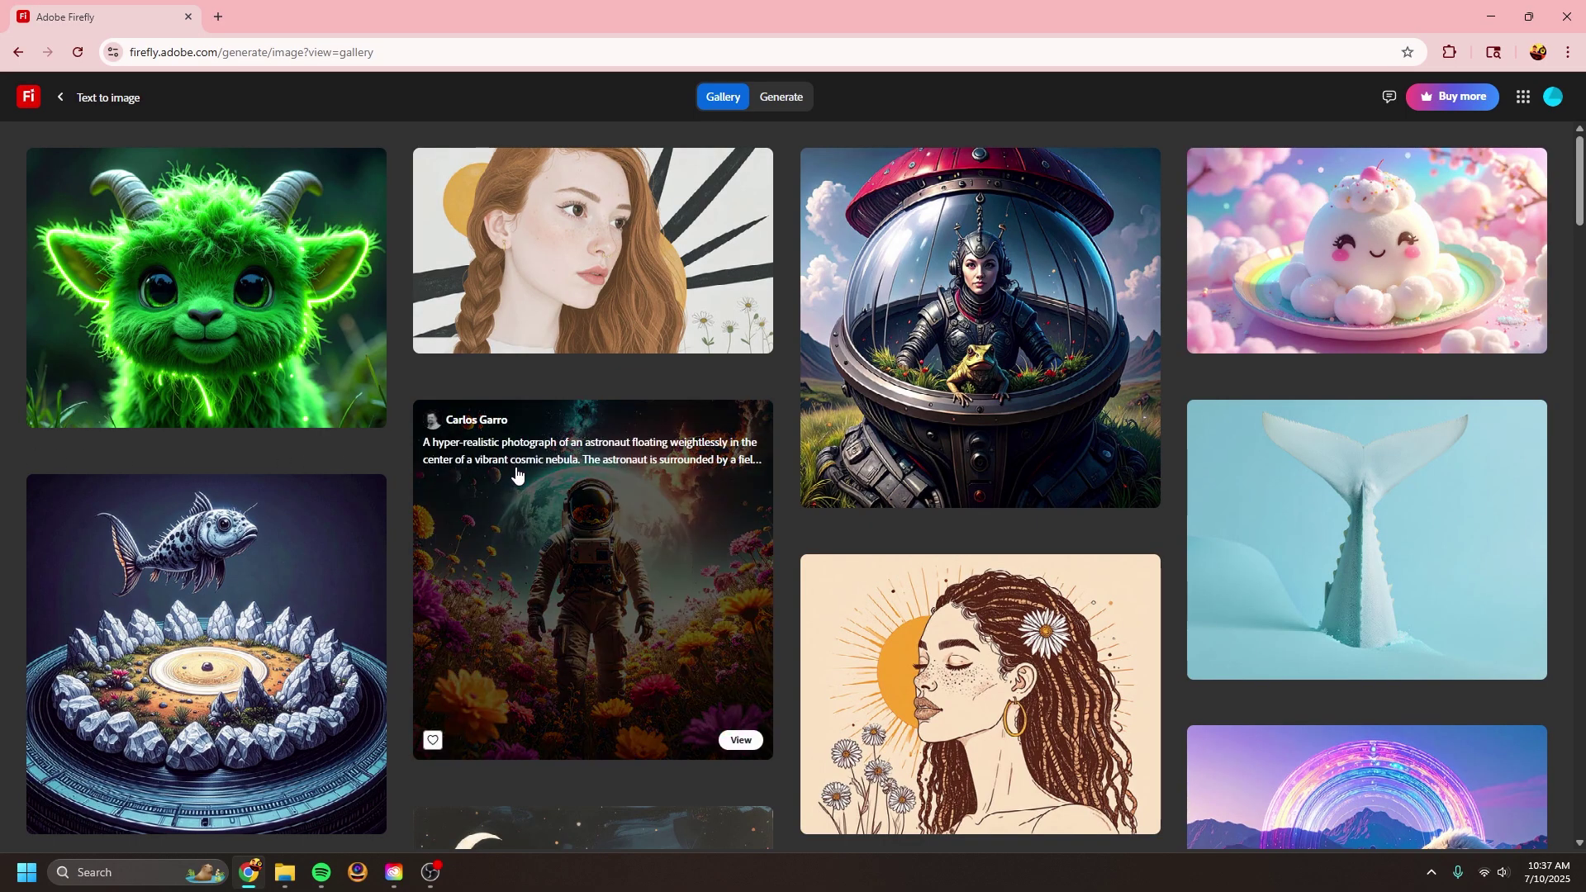
- Open the astronaut-in-flower-field image, add 'The astronaut should be wearing a poncho and sombrero' to its prompt, and generate
{"action": "left_click", "coordinate": [446, 496]}
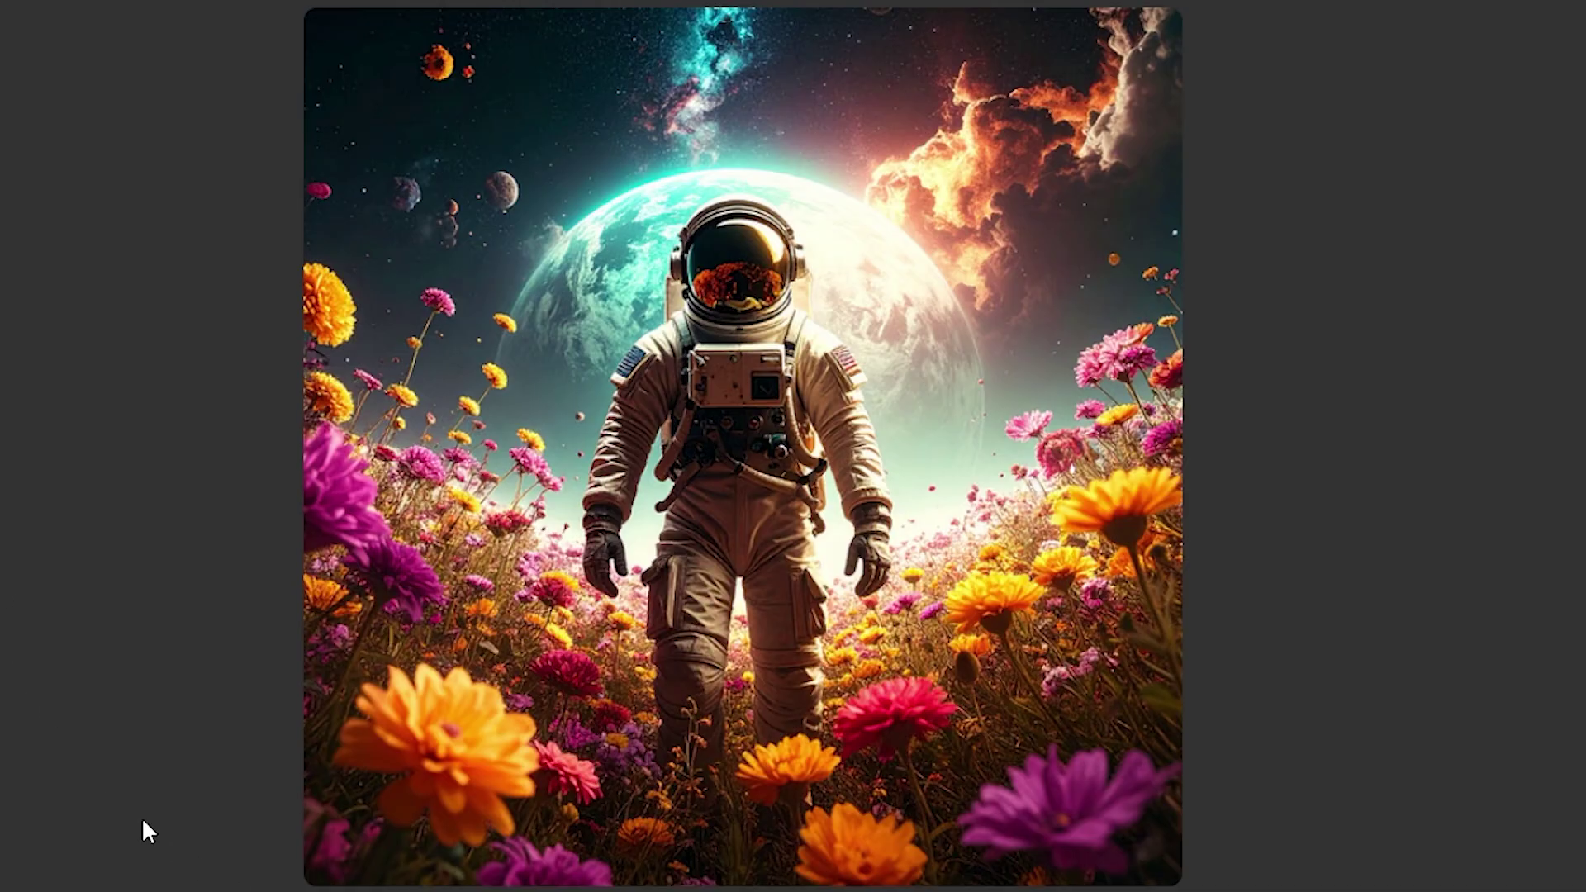
{"action": "type", "text": "The astr"}
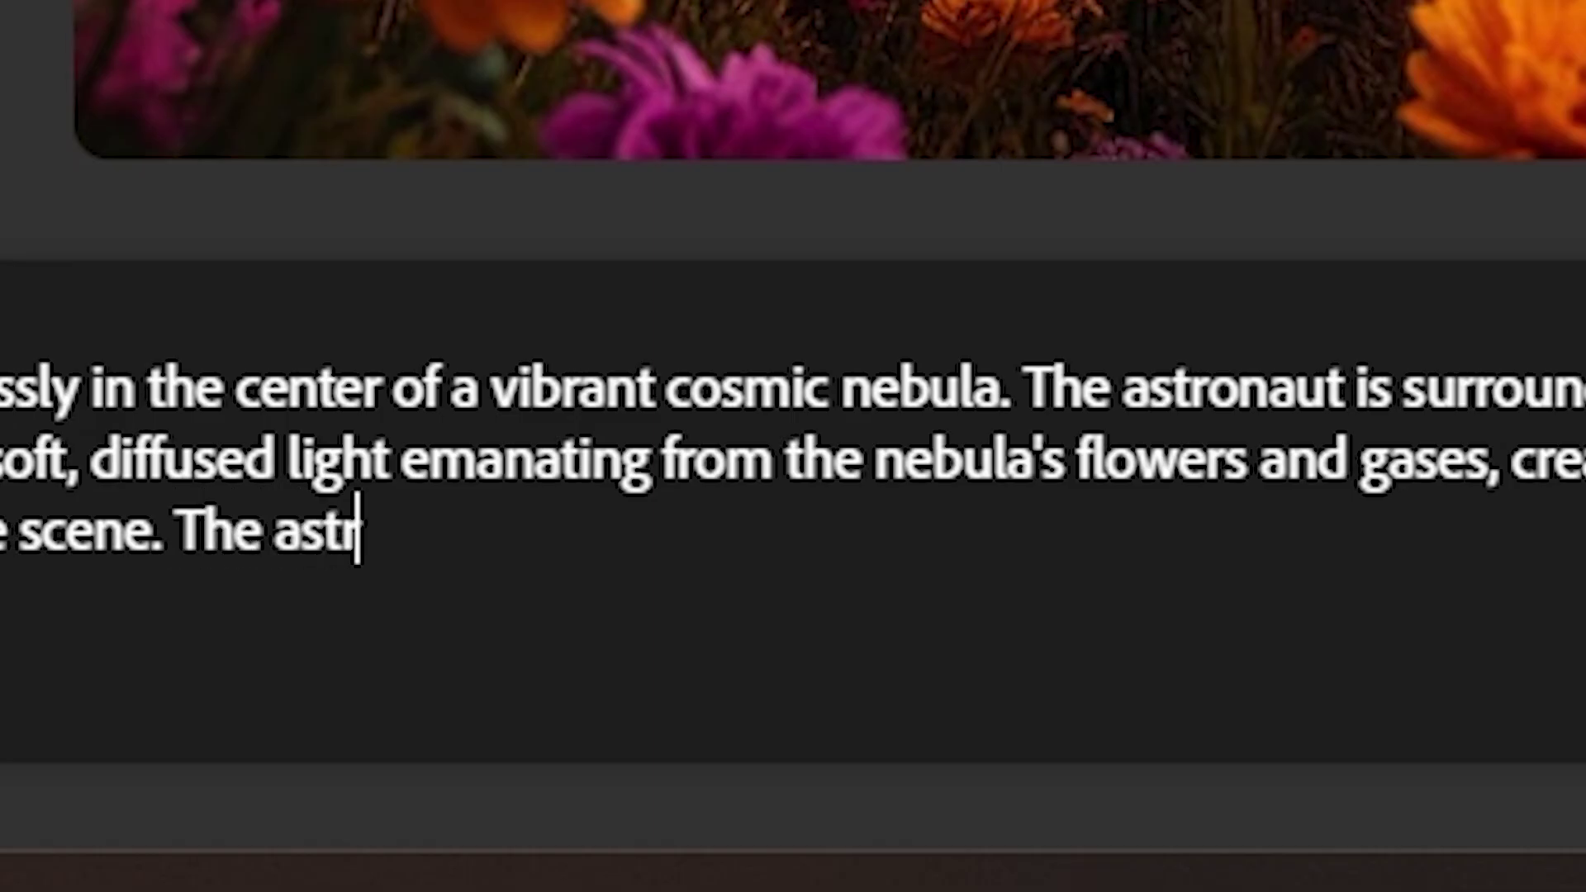
{"action": "type", "text": "onaut should be w"}
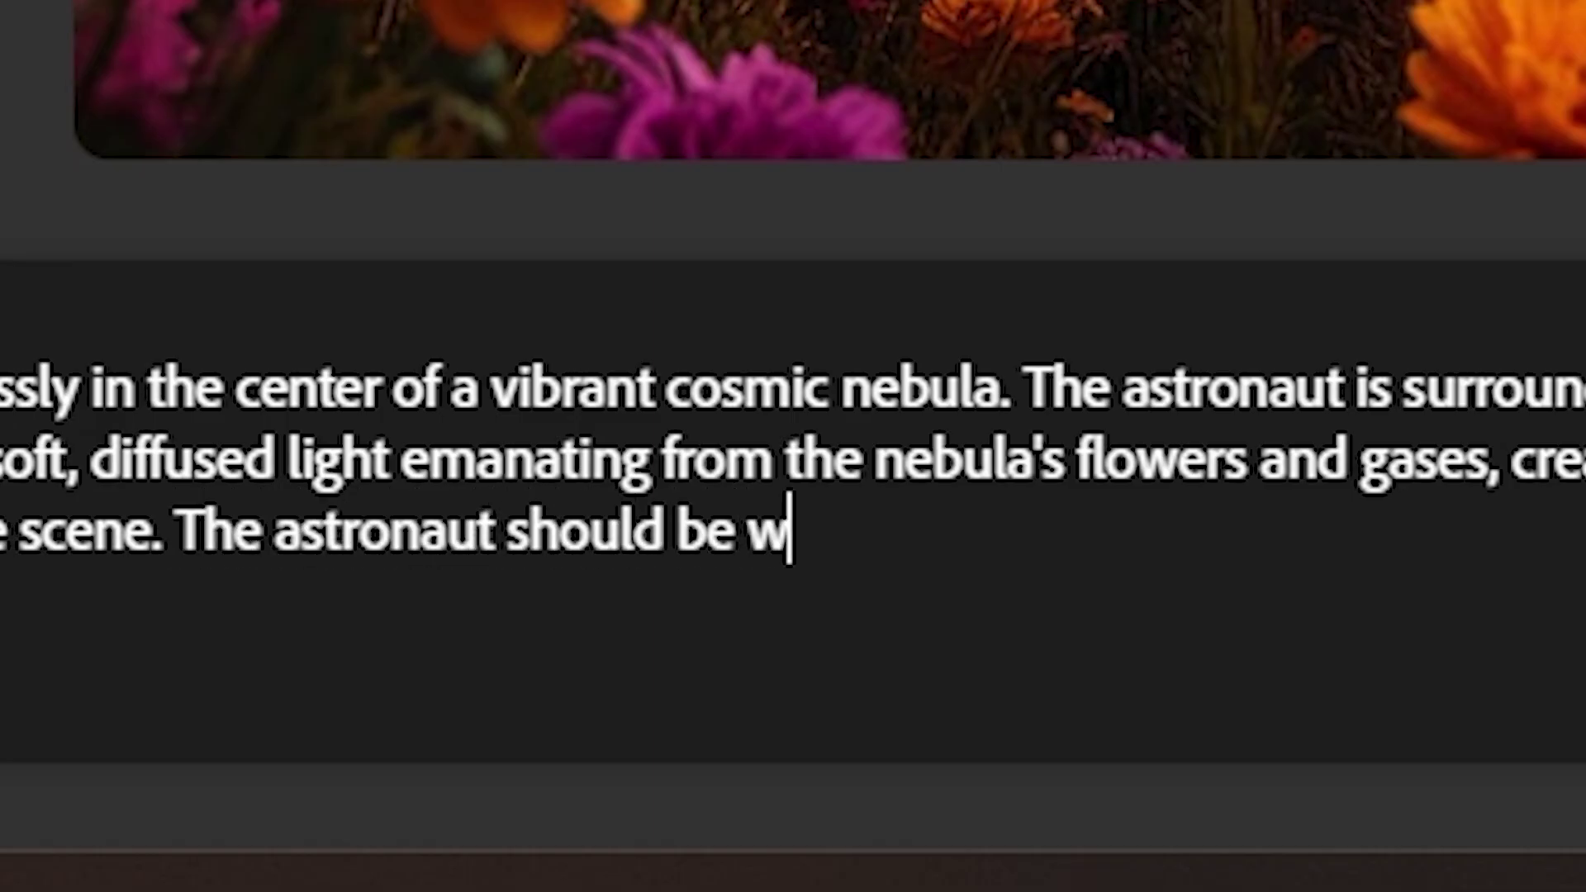
{"action": "type", "text": "earing a poncho"}
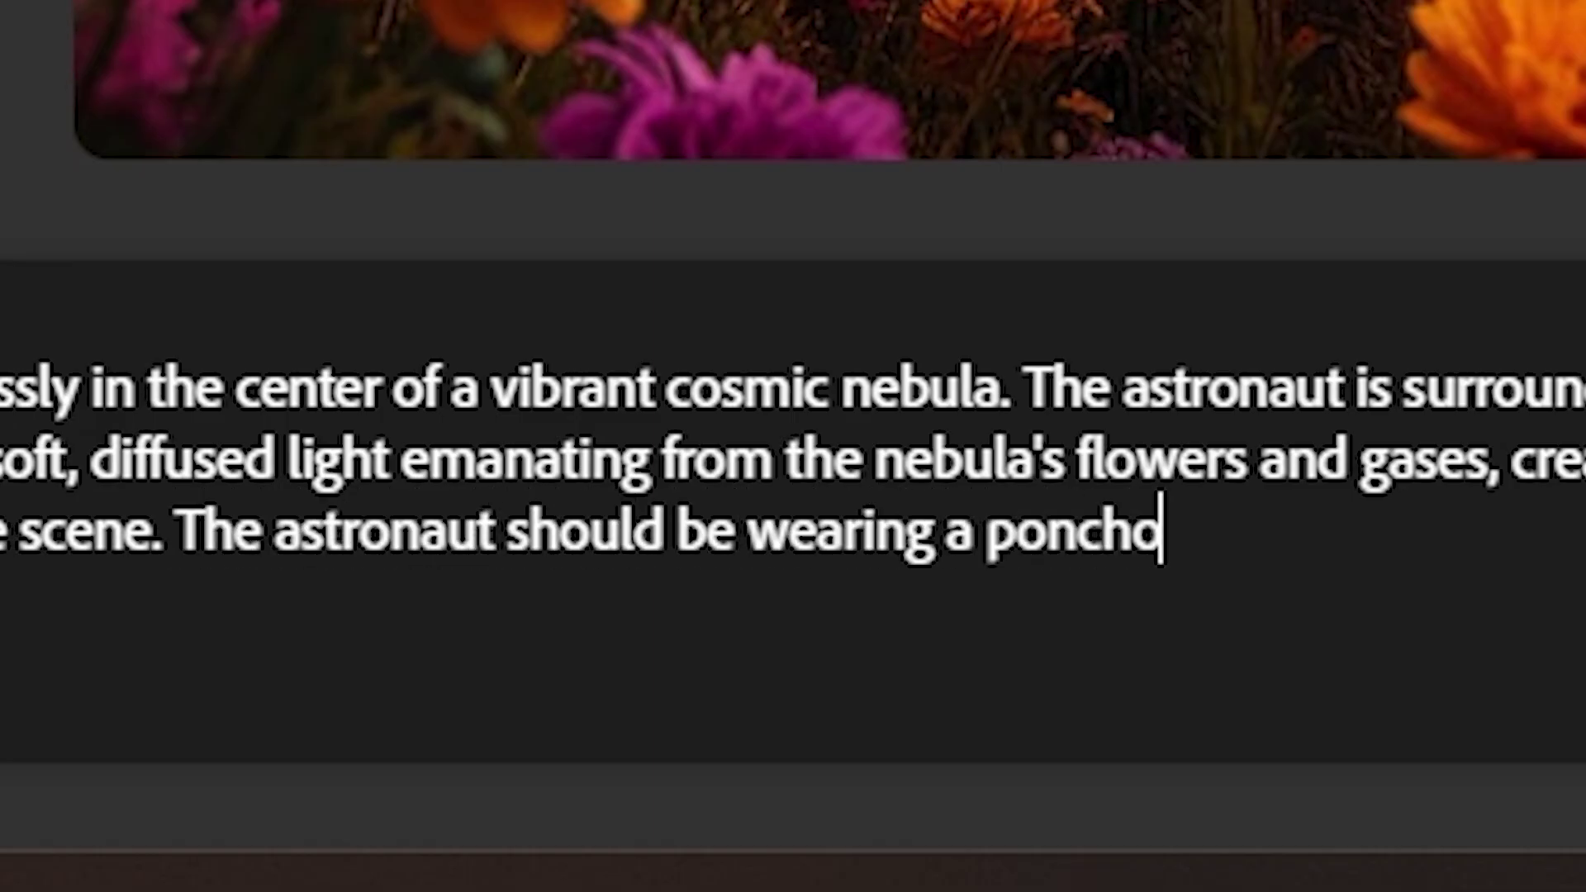
{"action": "type", "text": " and sombrero"}
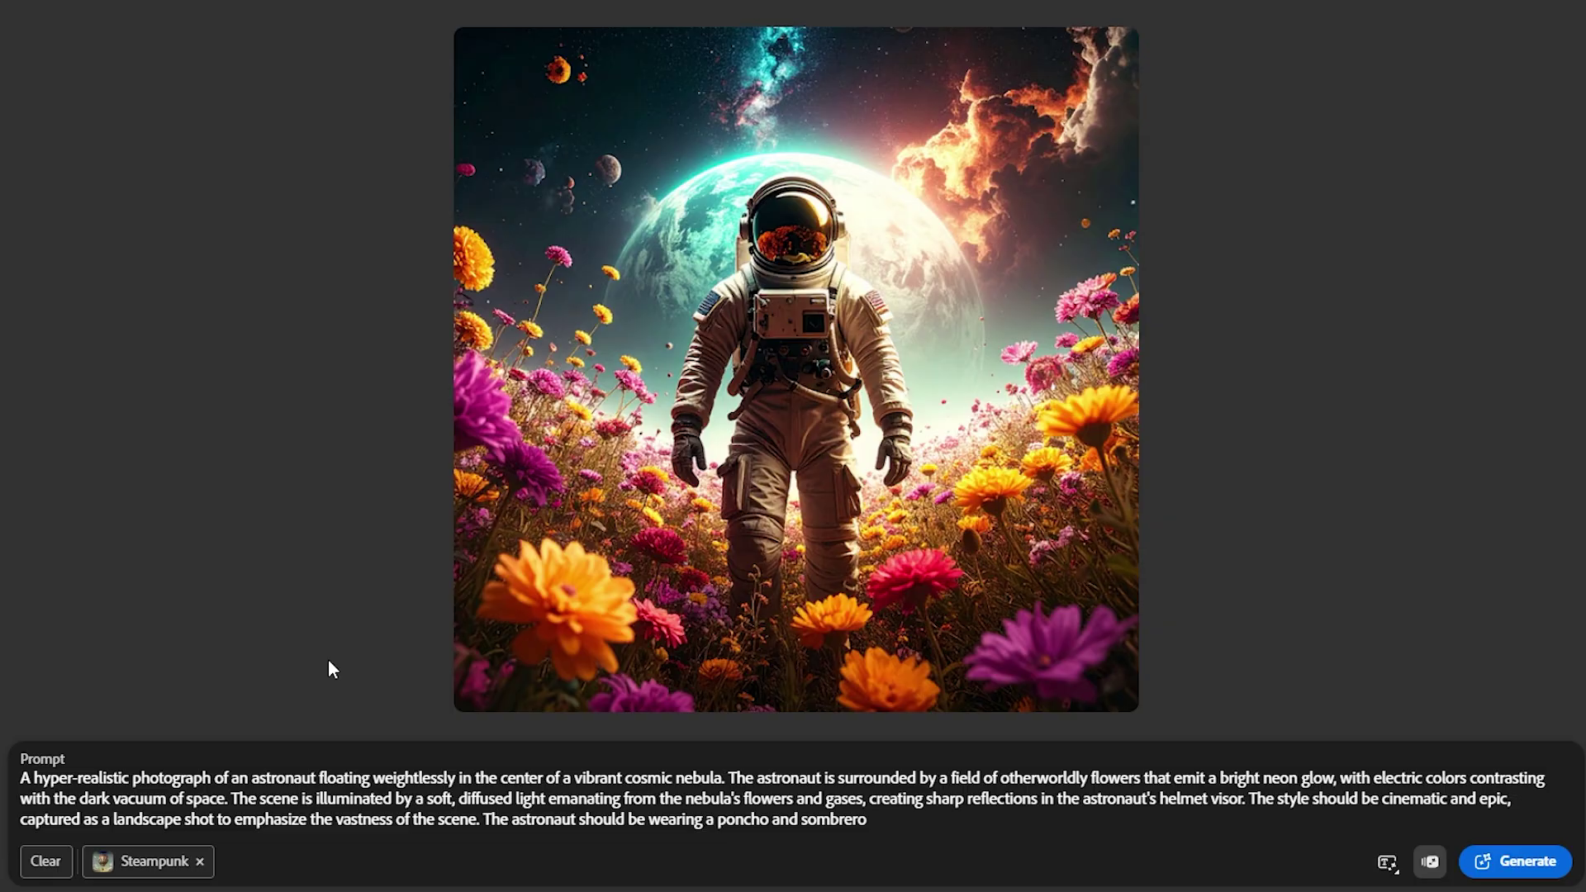
{"action": "left_click", "coordinate": [1511, 867]}
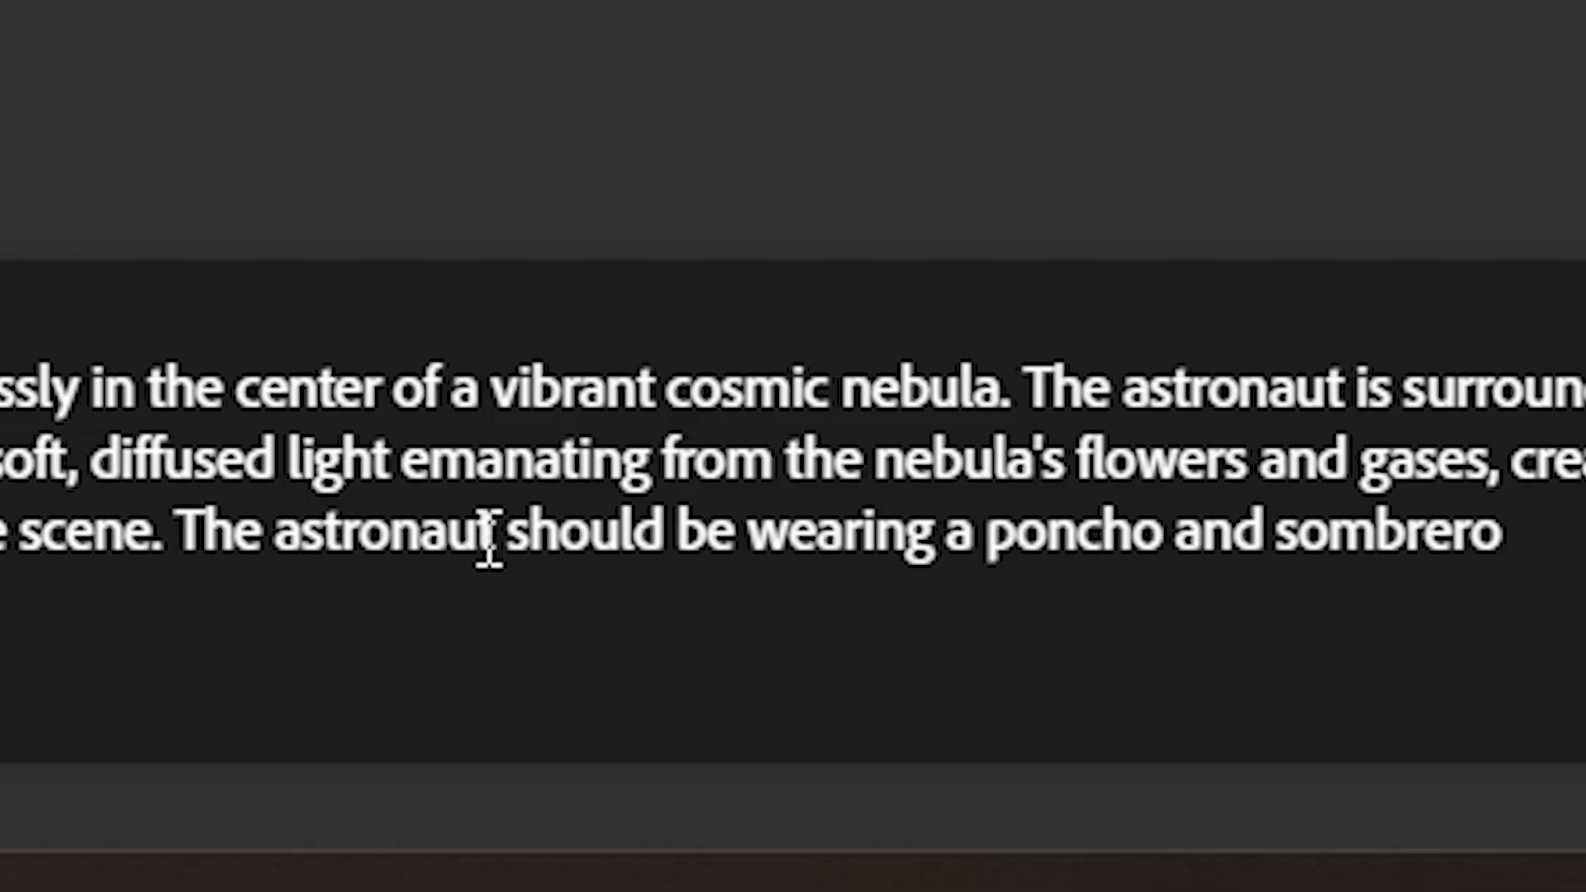
- Change 'should' to 'must' in the prompt and regenerate the images
{"action": "double_click", "coordinate": [596, 819]}
{"action": "type", "text": "must"}
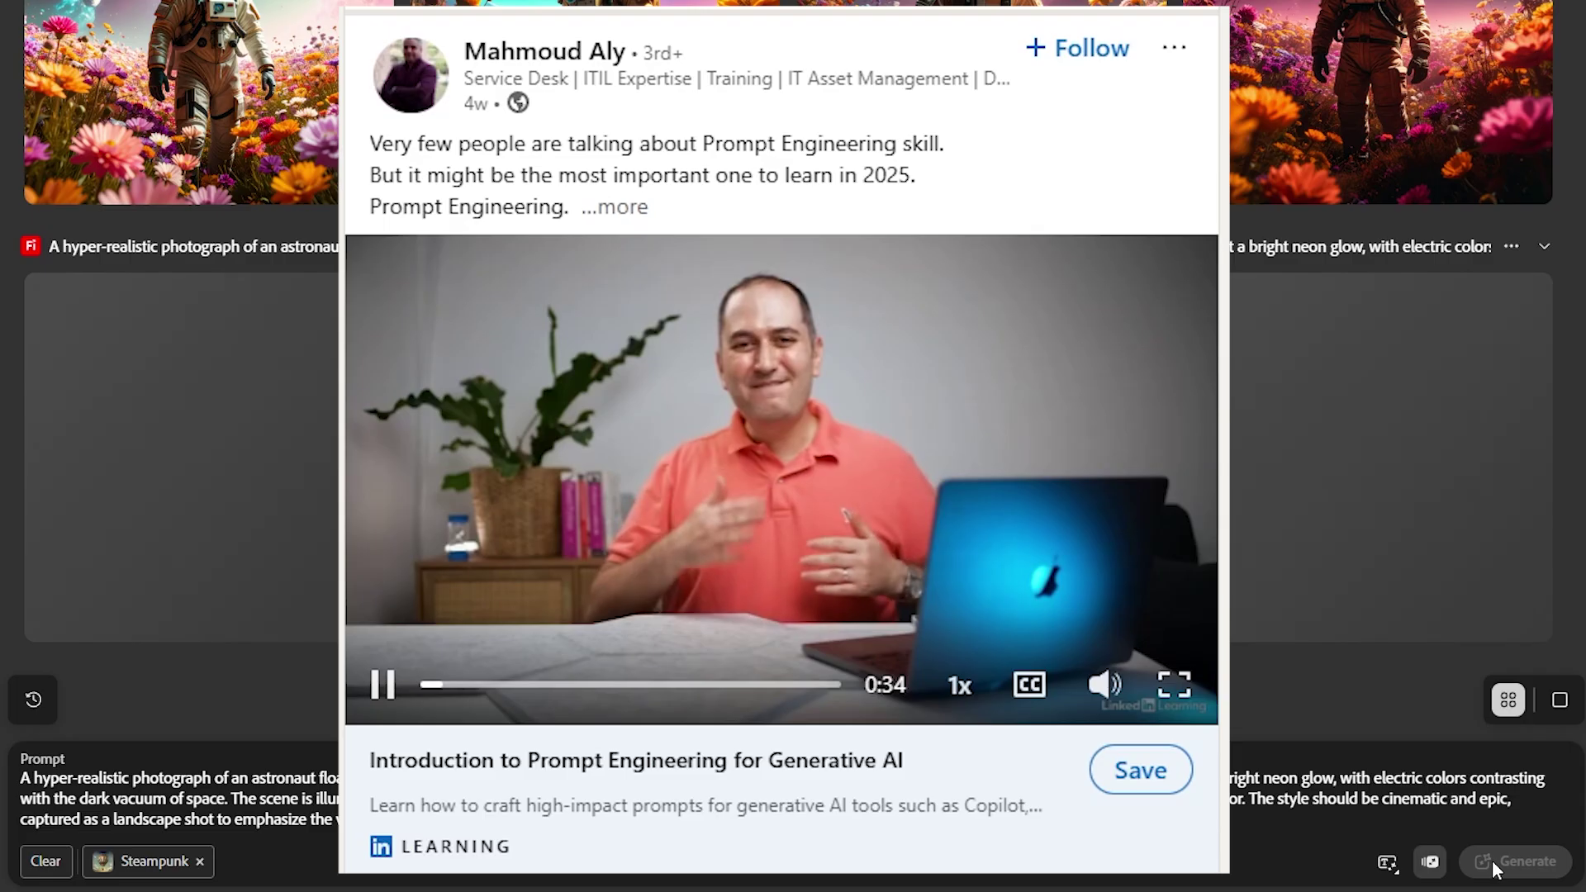
{"action": "left_click", "coordinate": [1492, 859]}
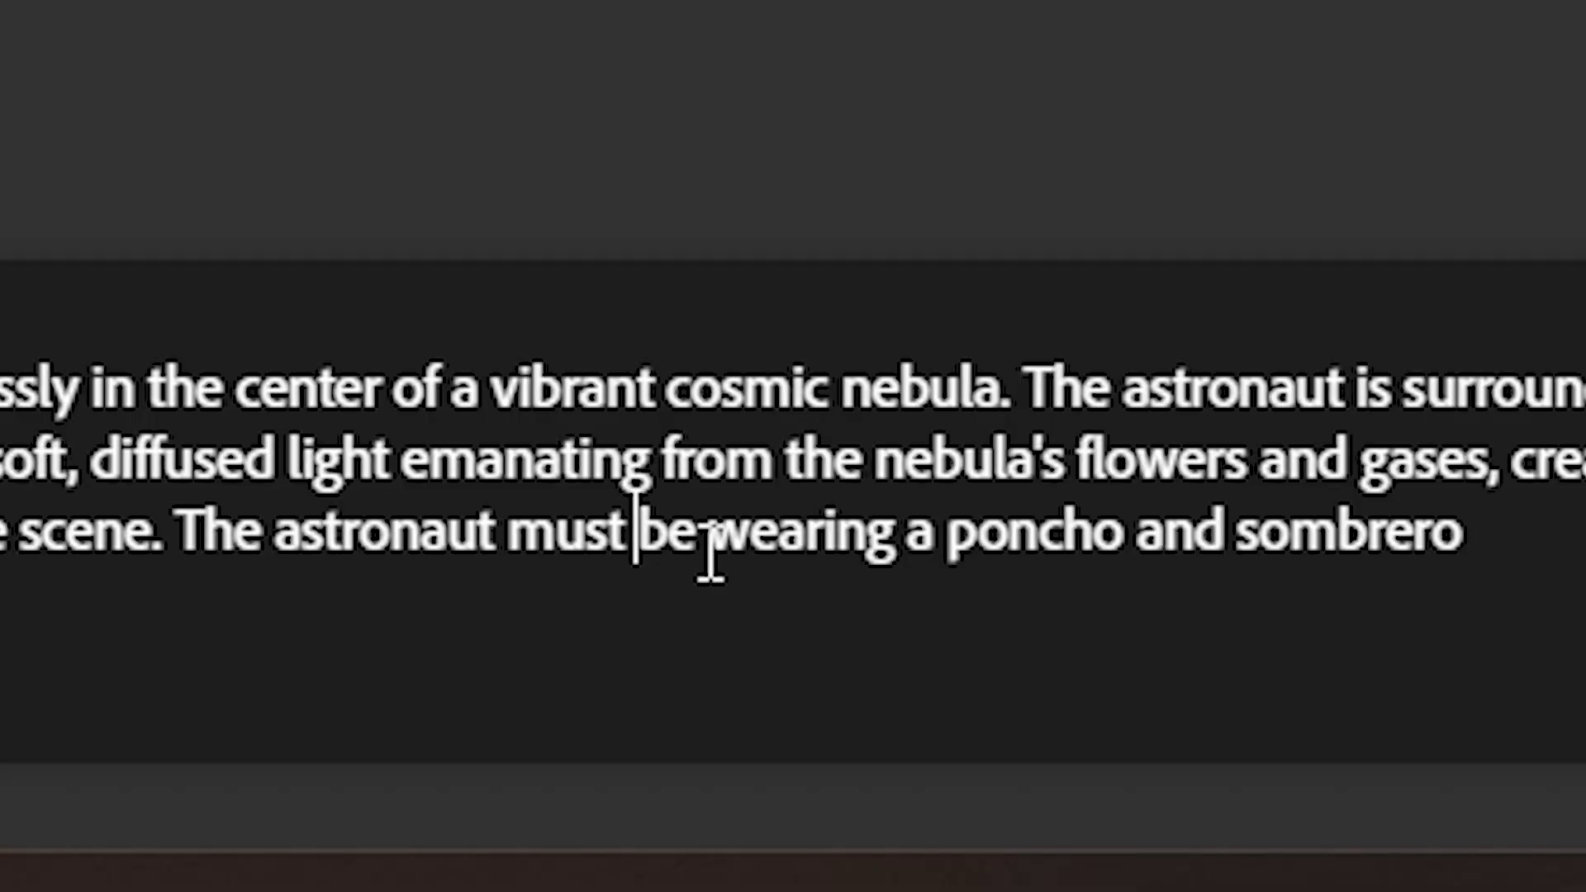
- Move 'wearing a poncho and sombrero' right after the first 'astronaut' in the prompt and regenerate
{"action": "left_click_drag", "start_coordinate": [711, 551], "coordinate": [1366, 548]}
{"action": "key", "text": "ctrl+c"}
{"action": "key", "text": "BackSpace"}
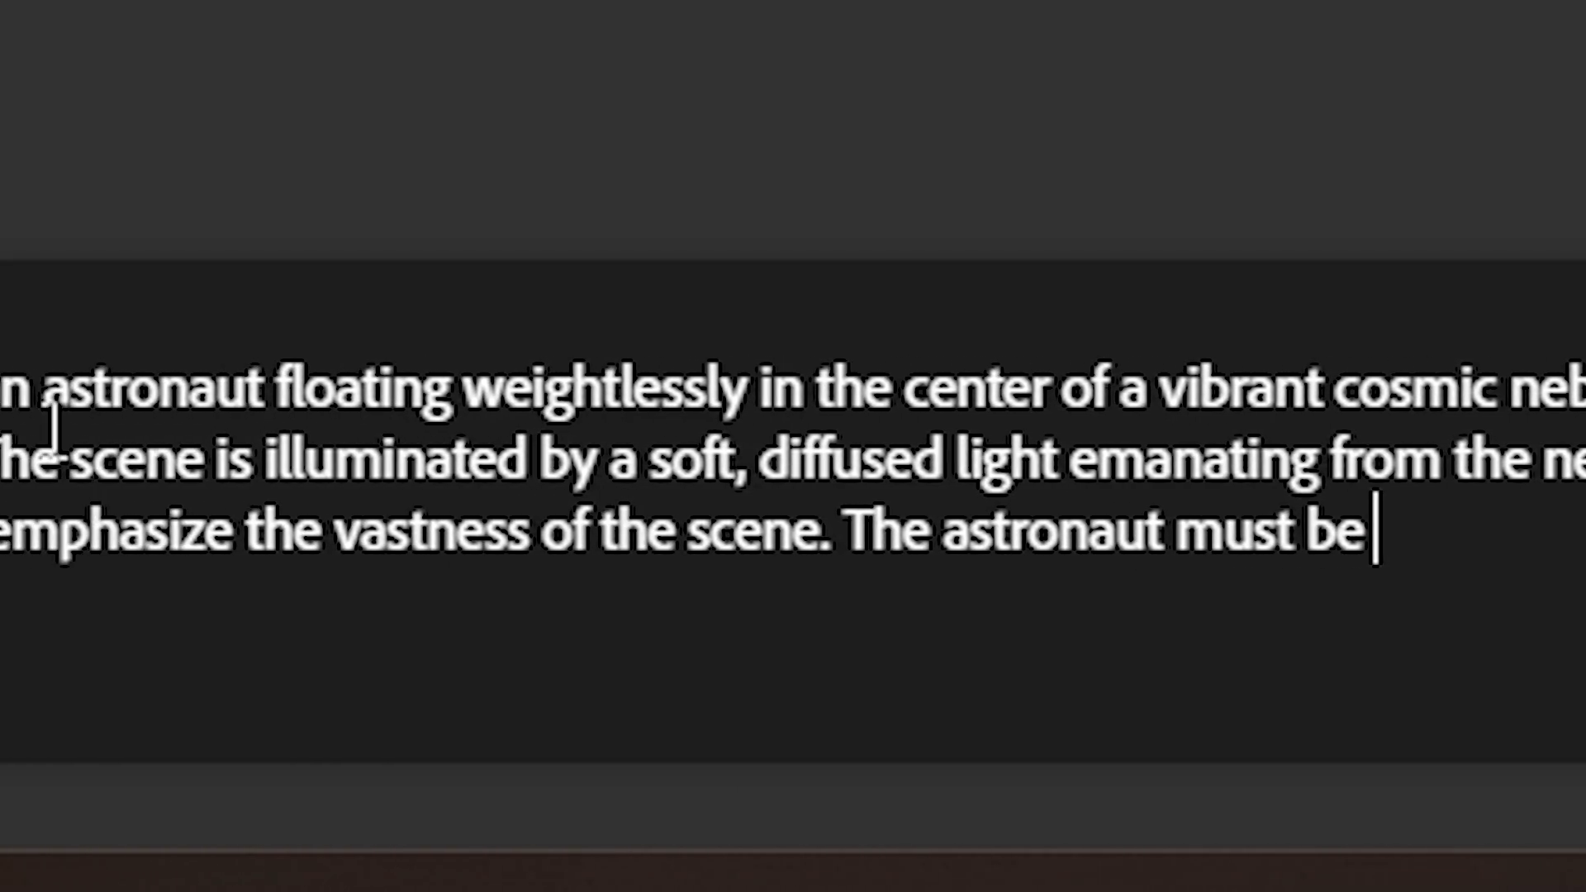
{"action": "key", "text": "ctrl+v"}
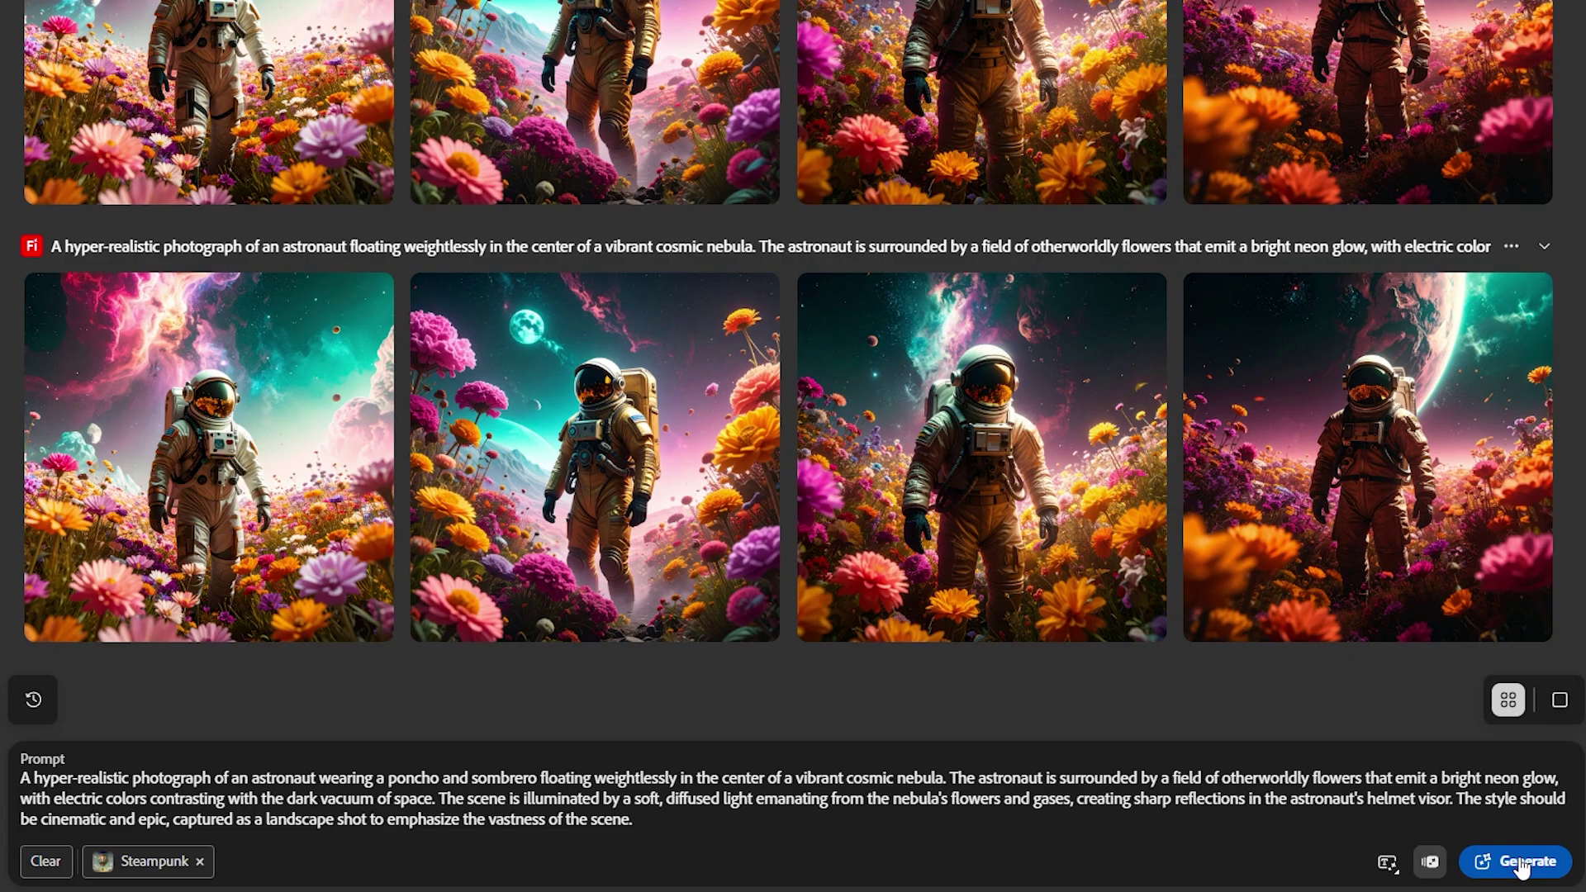
{"action": "left_click", "coordinate": [1516, 862]}
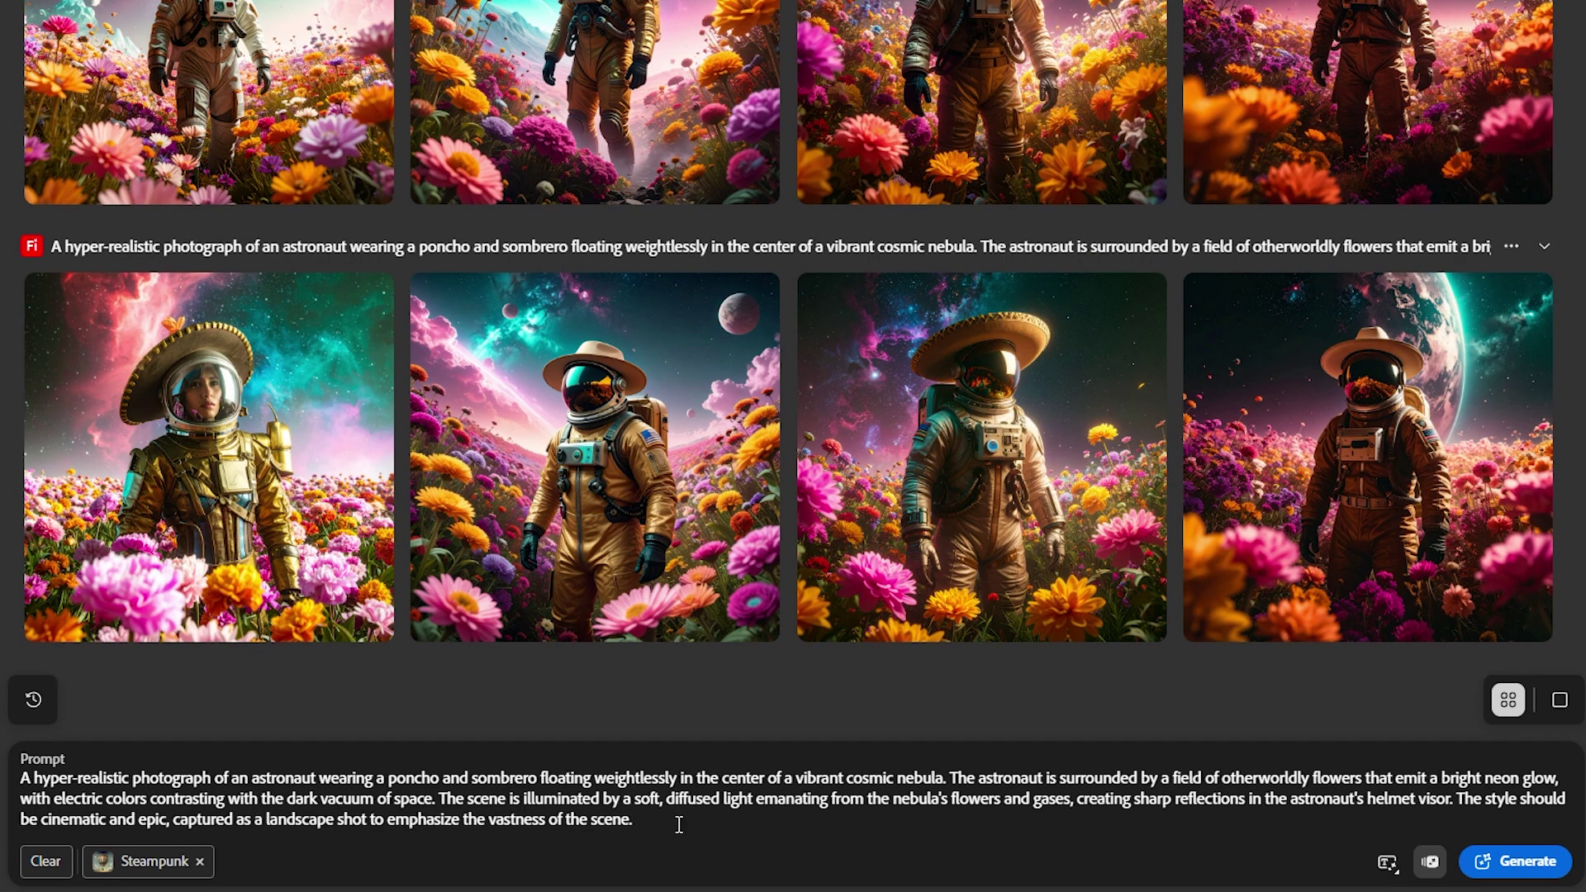
- Delete the prompt's final style sentence and regenerate, then drop the Steampunk style and regenerate again
{"action": "left_click_drag", "start_coordinate": [678, 820], "coordinate": [1392, 807]}
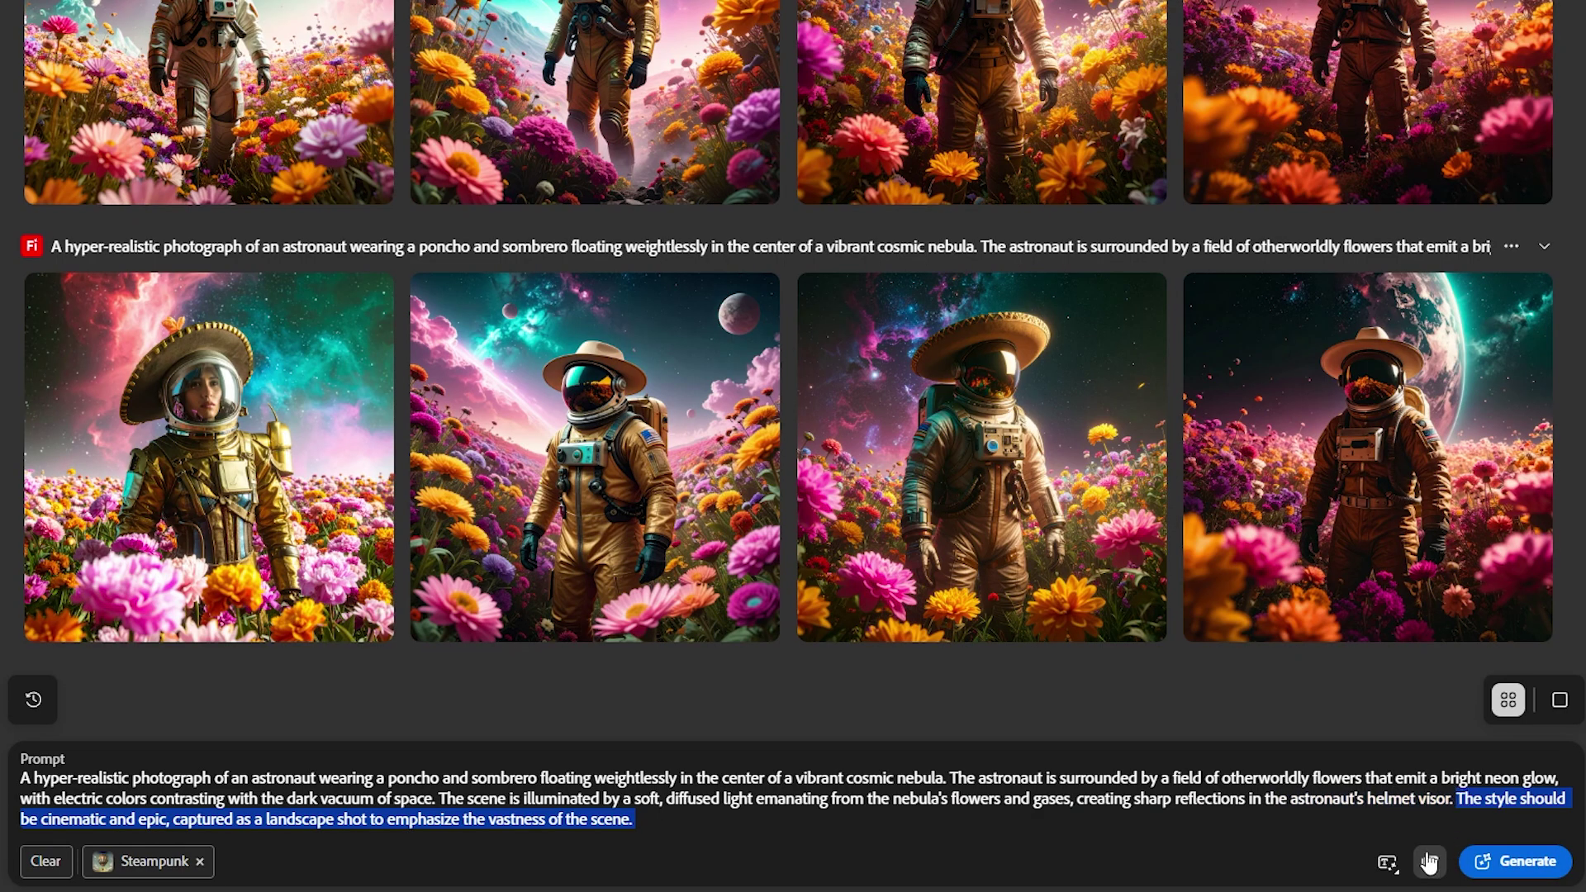
{"action": "key", "text": "BackSpace"}
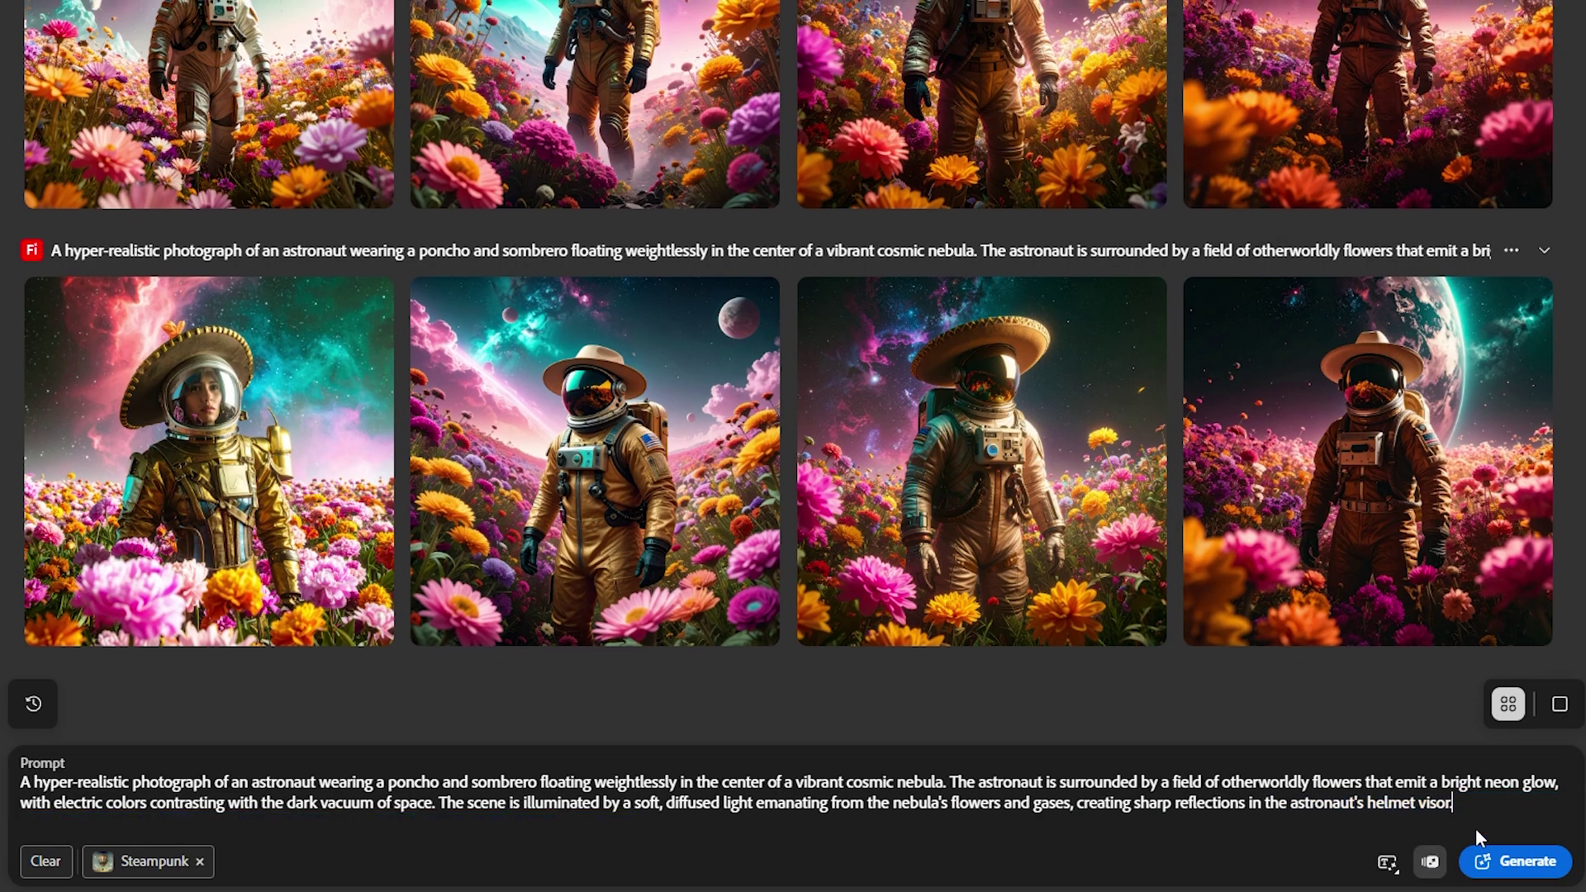
{"action": "left_click", "coordinate": [1526, 861]}
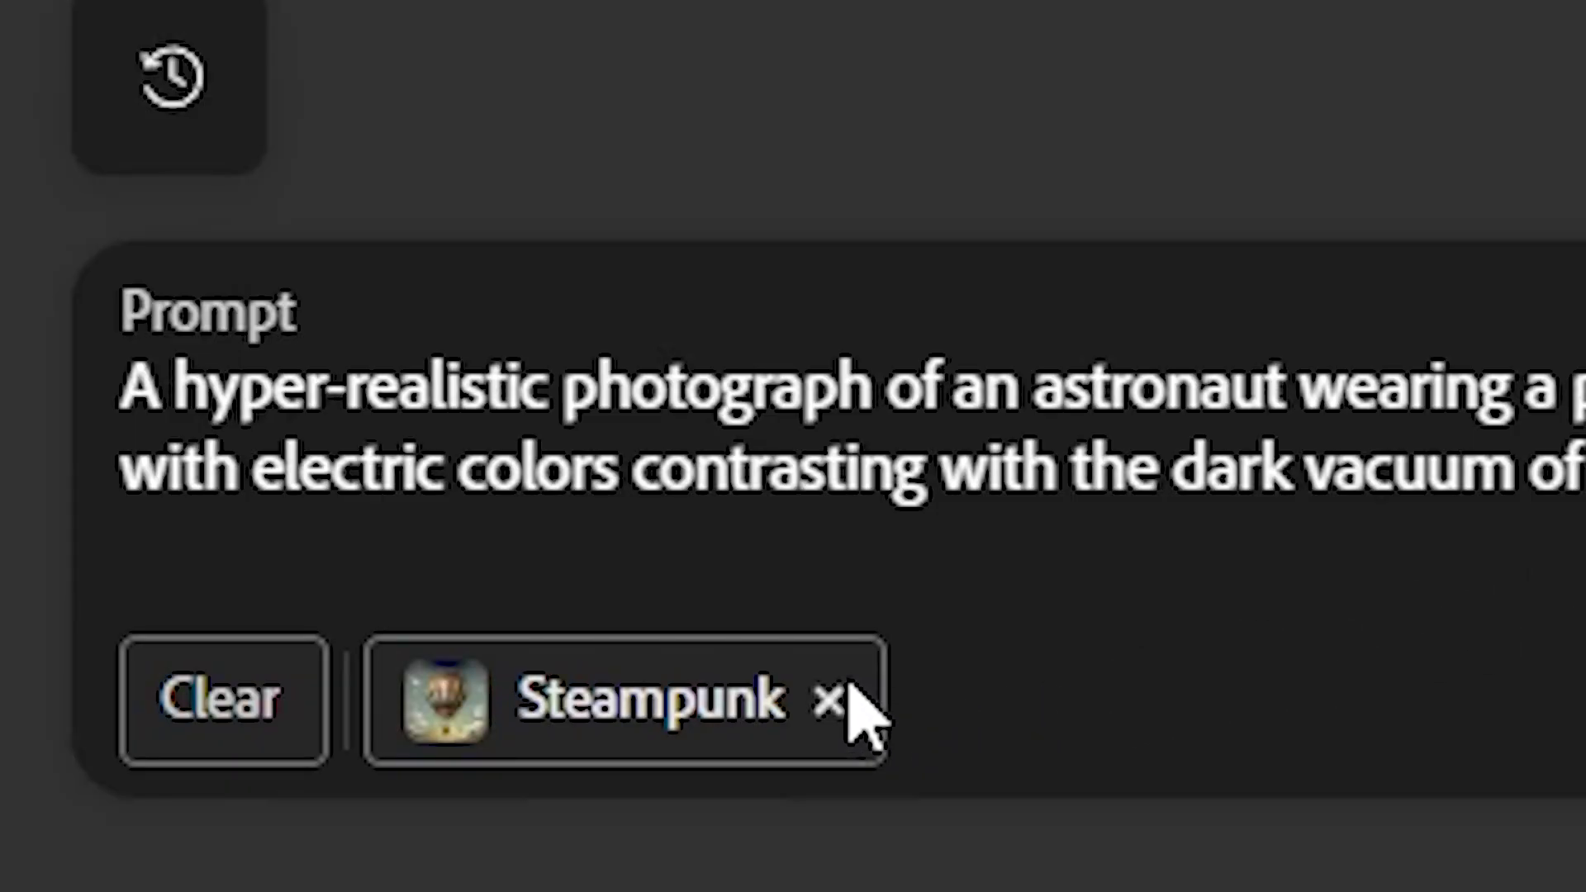
{"action": "left_click", "coordinate": [826, 700]}
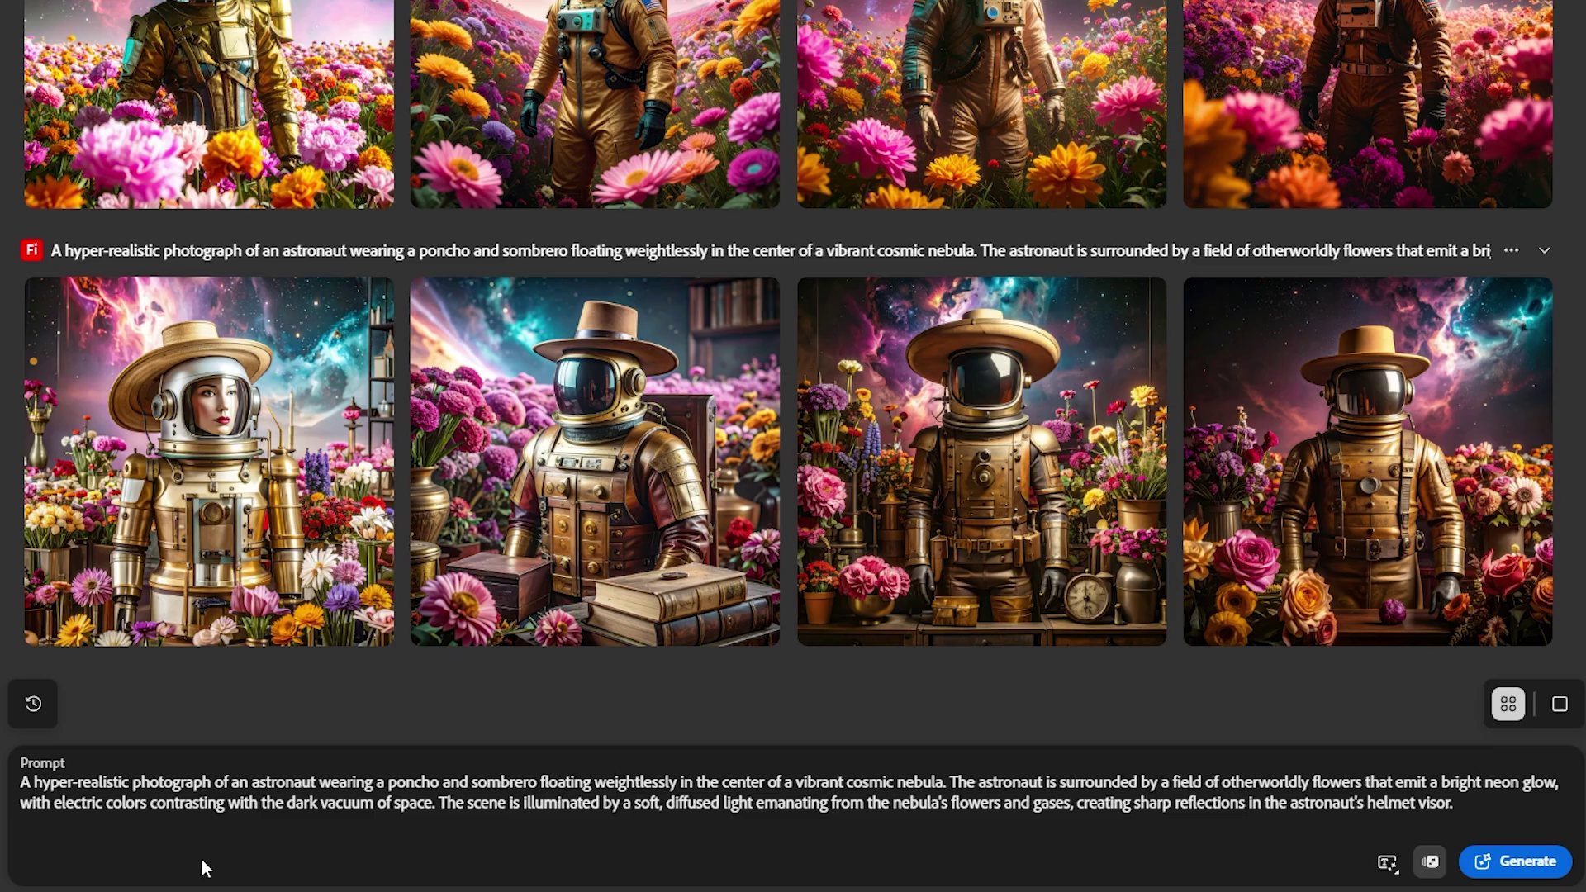
{"action": "left_click", "coordinate": [1540, 869]}
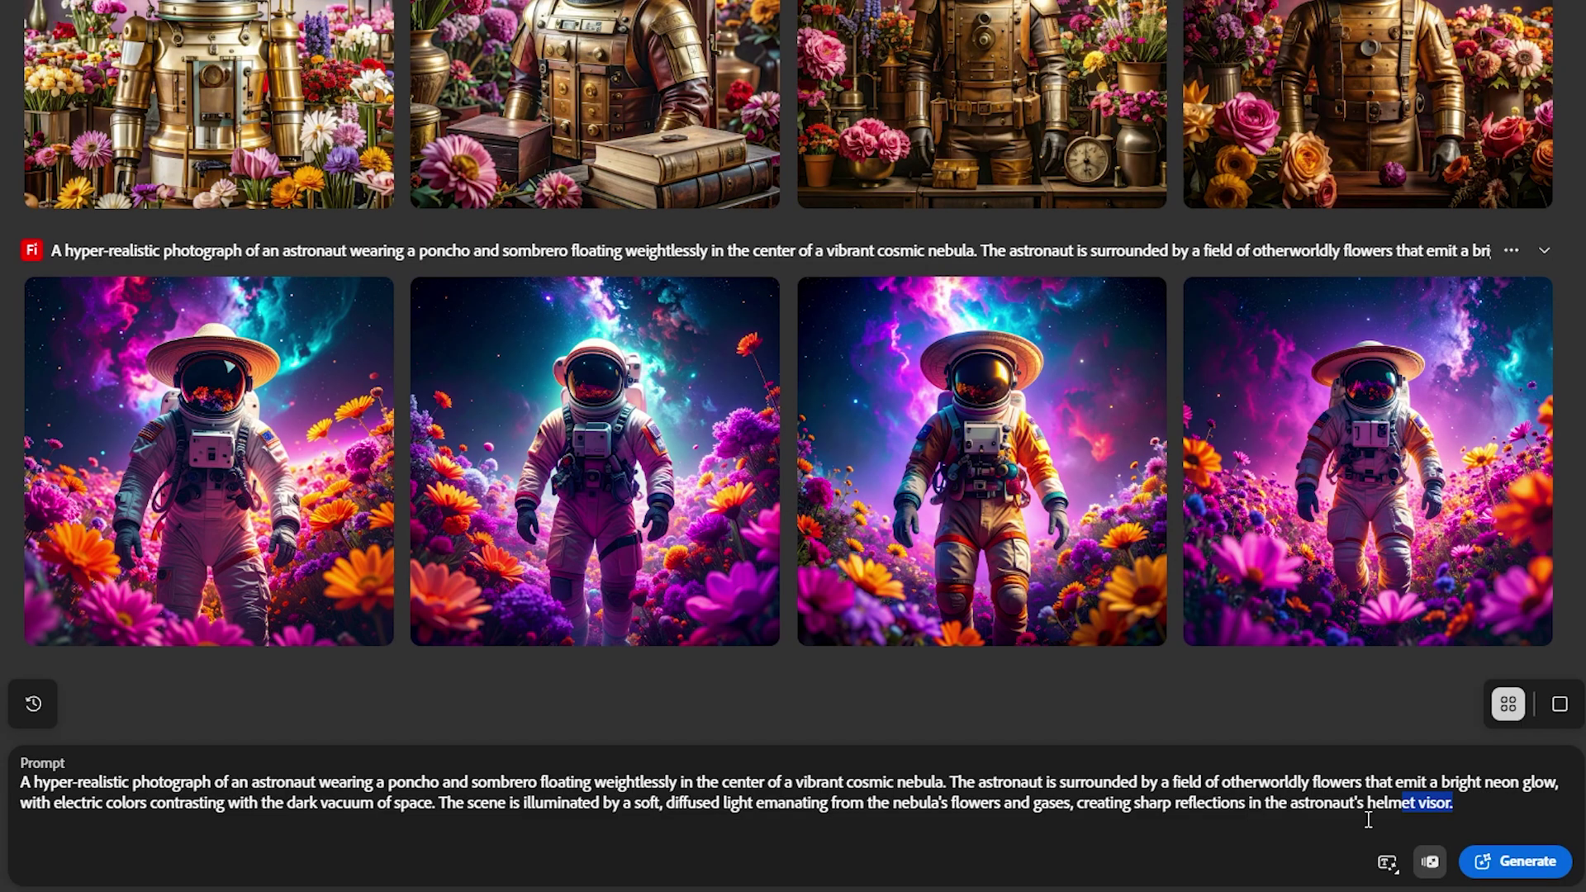
- Replace the prompt's closing lighting sentence with 'PLEASE make sure the astronaut is wearing a poncho and sombrero!' and generate
{"action": "left_click_drag", "start_coordinate": [1368, 819], "coordinate": [482, 793]}
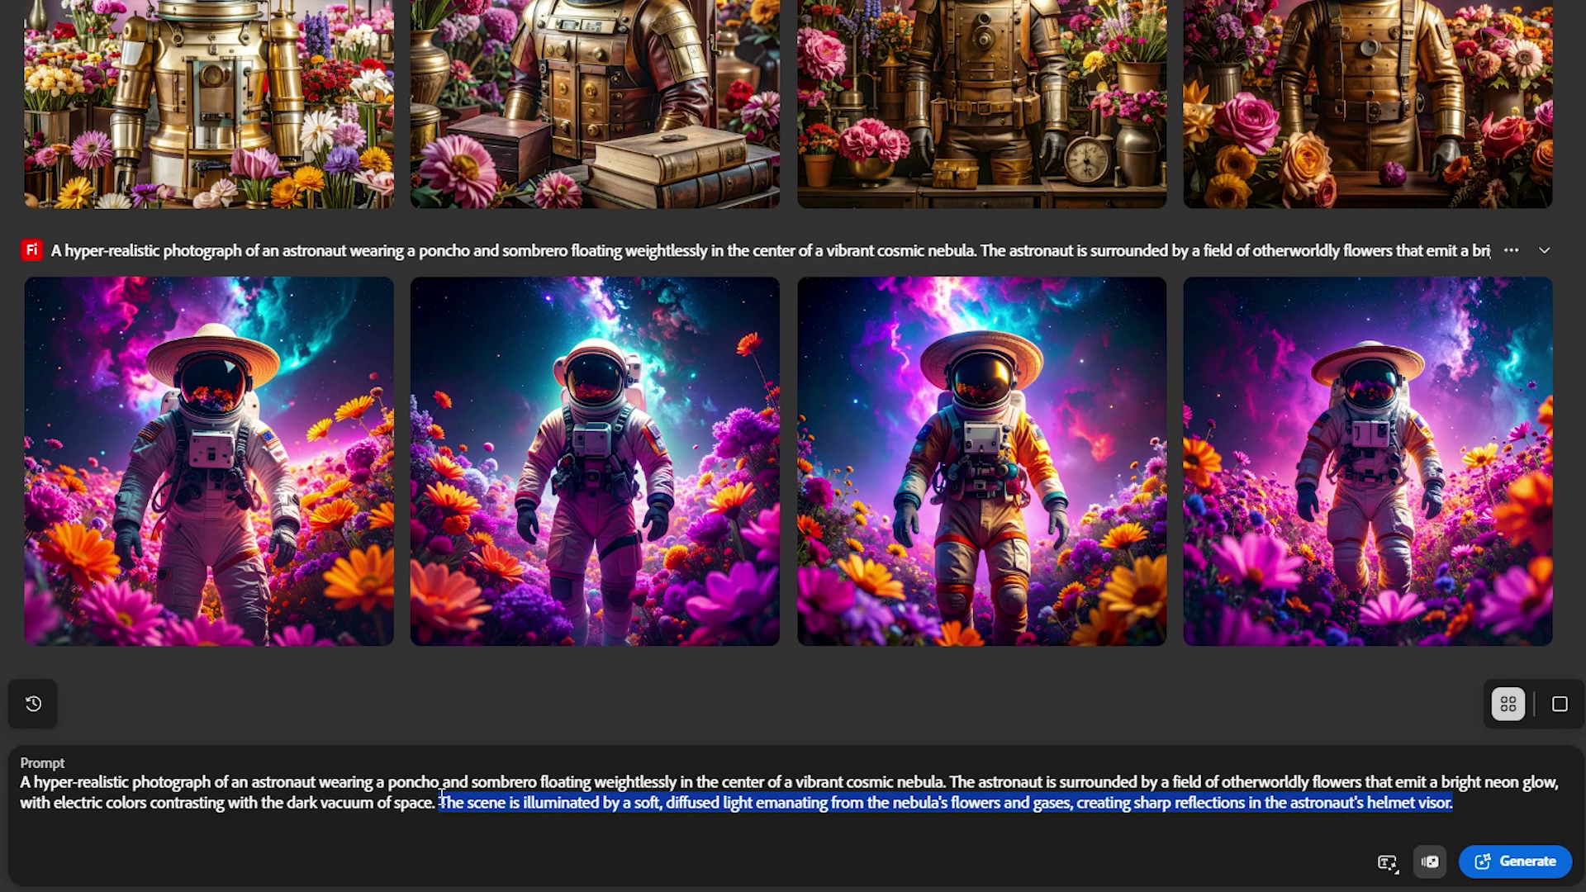
{"action": "key", "text": "BackSpace"}
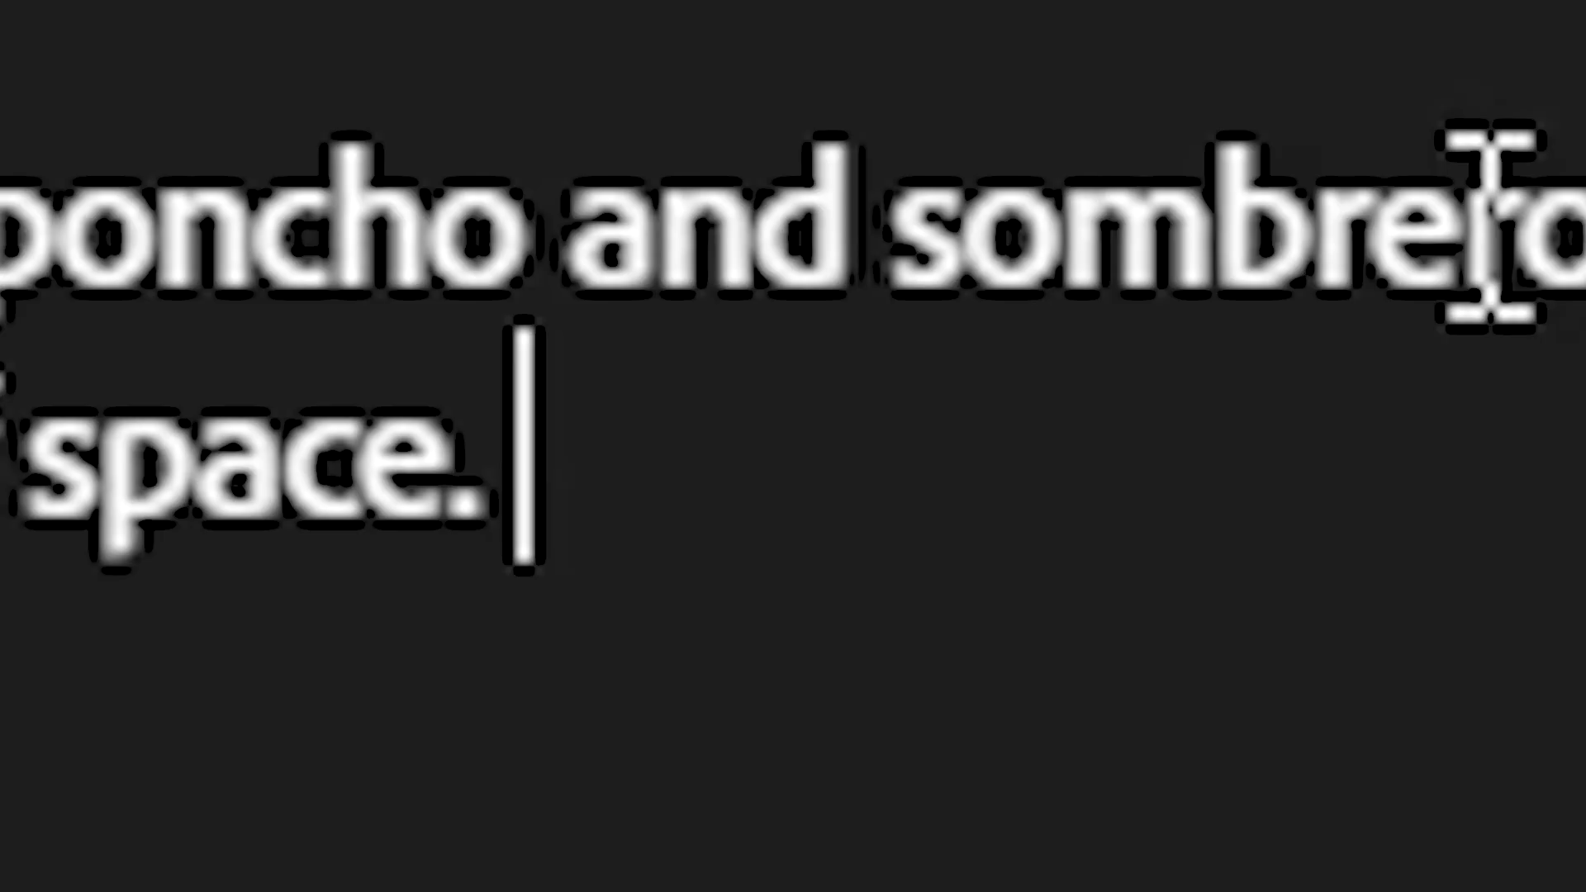
{"action": "type", "text": "PLEASE "}
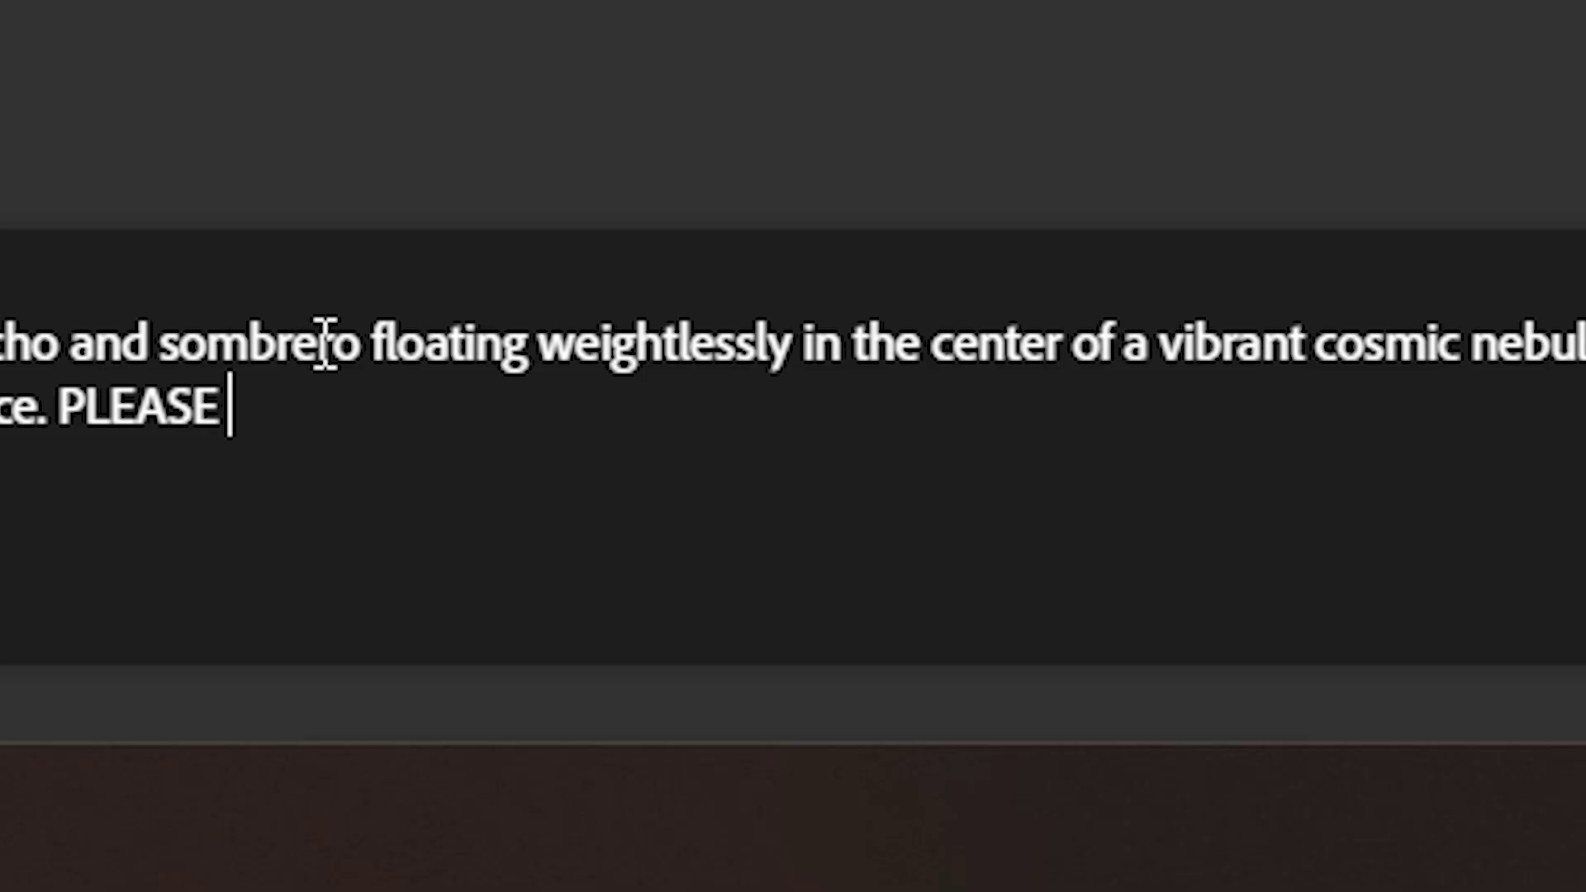
{"action": "type", "text": "make sure the astron"}
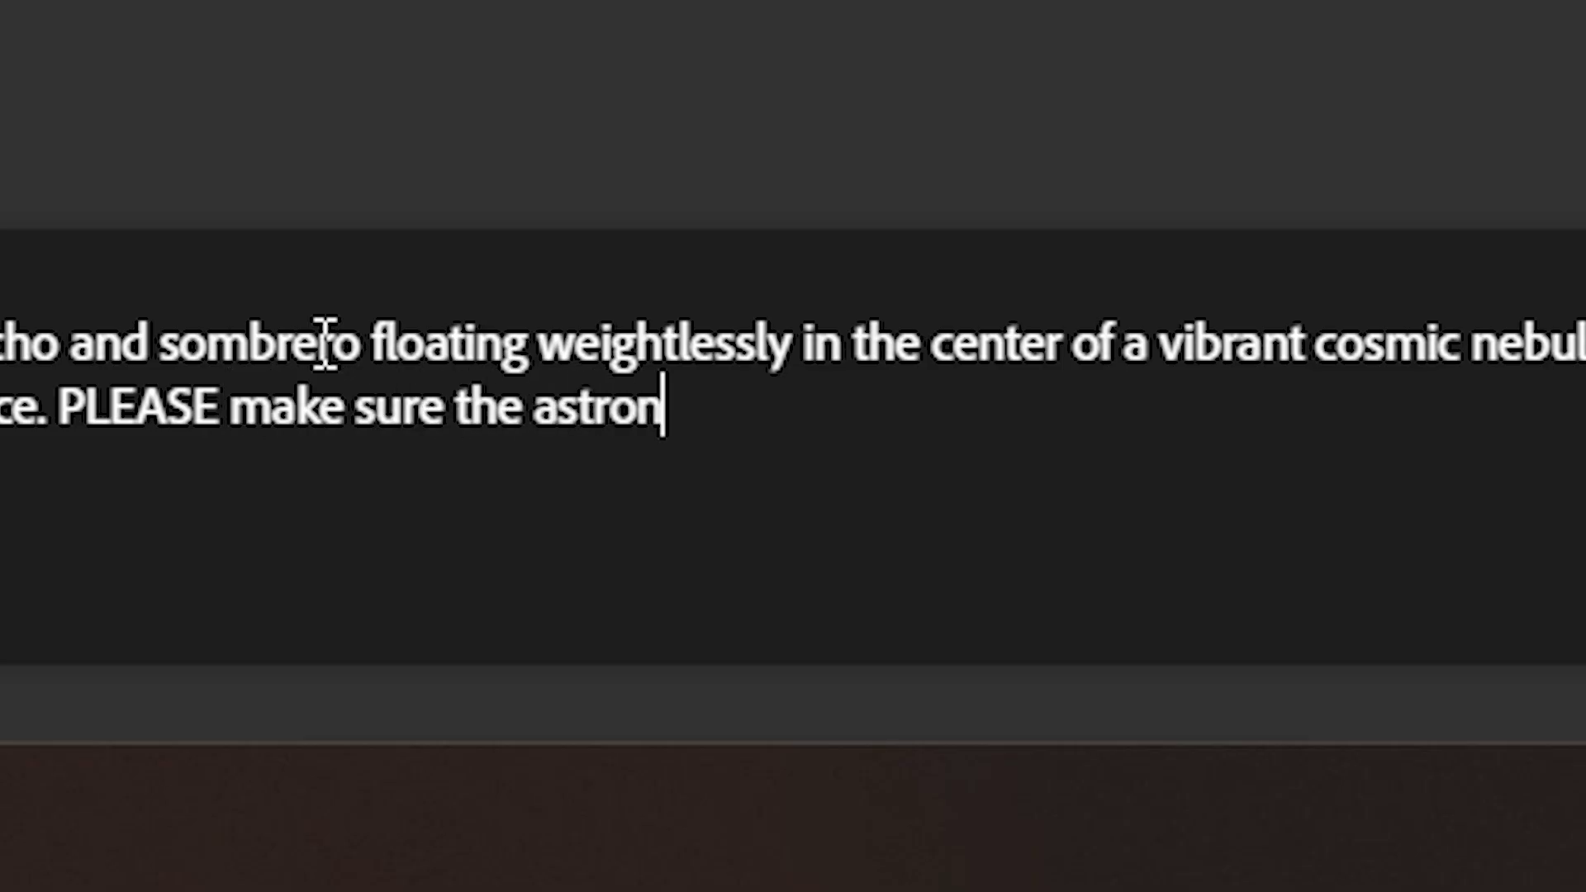
{"action": "type", "text": "aut is wearing a po"}
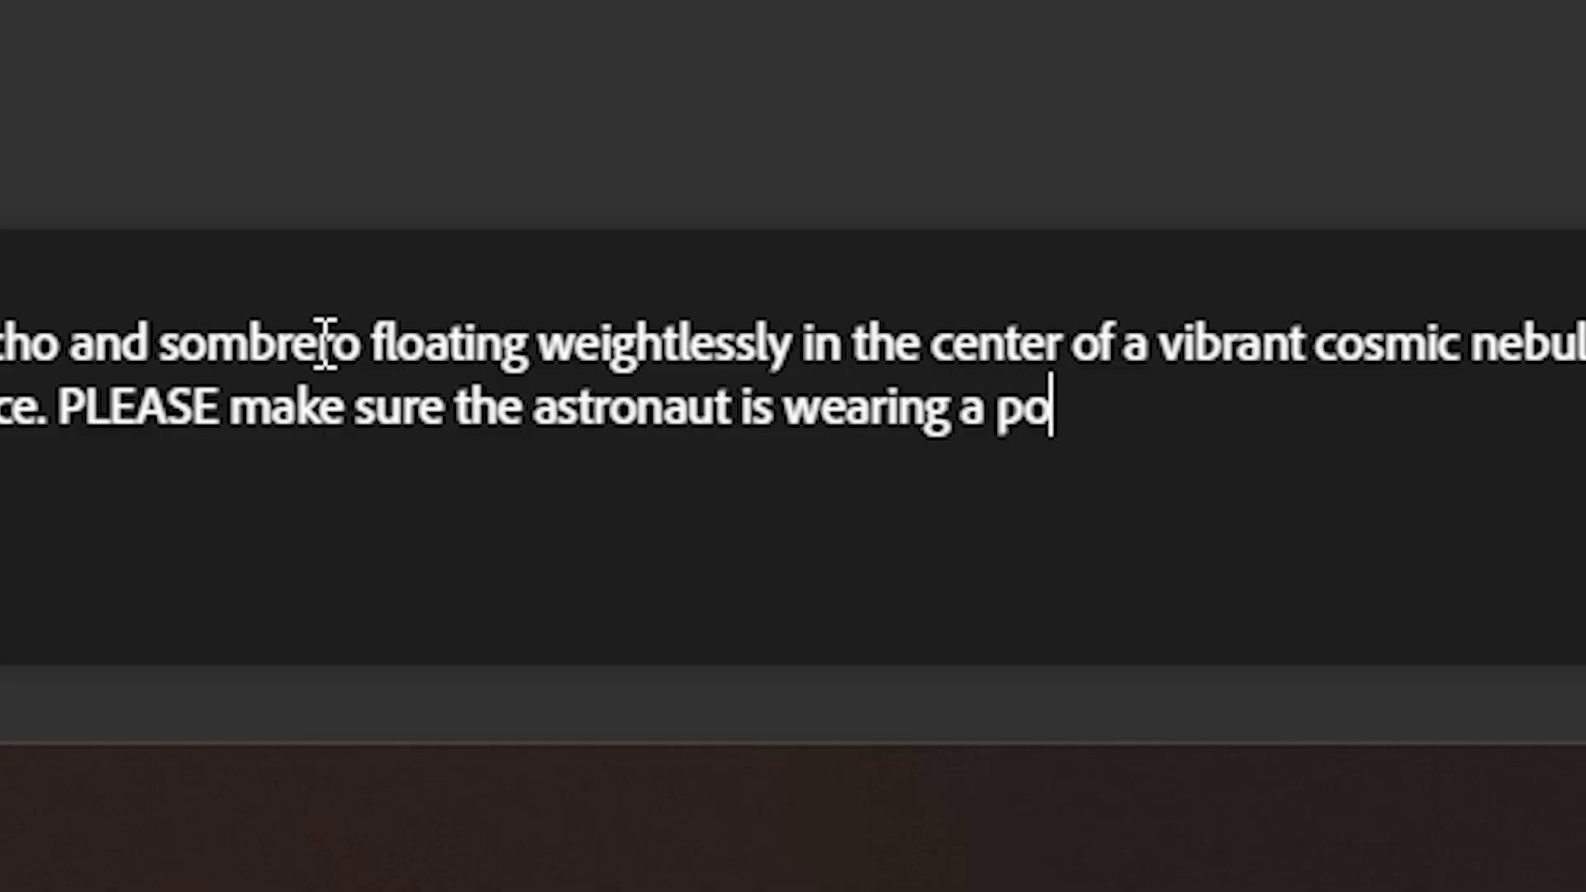
{"action": "type", "text": "ncho and sombrero"}
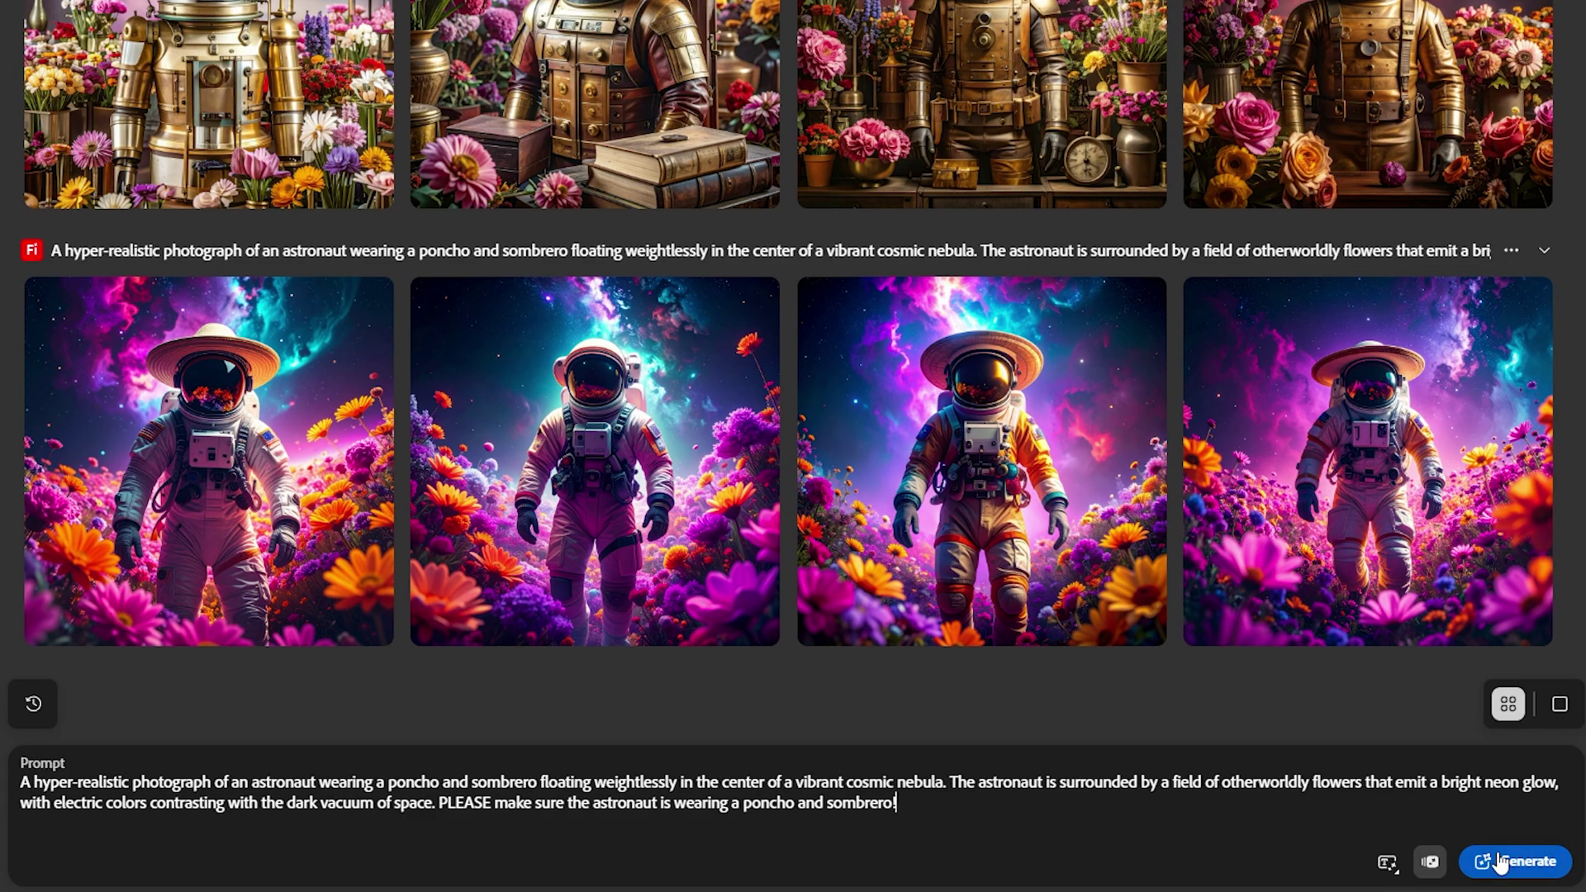
{"action": "type", "text": "!"}
{"action": "left_click", "coordinate": [1499, 861]}
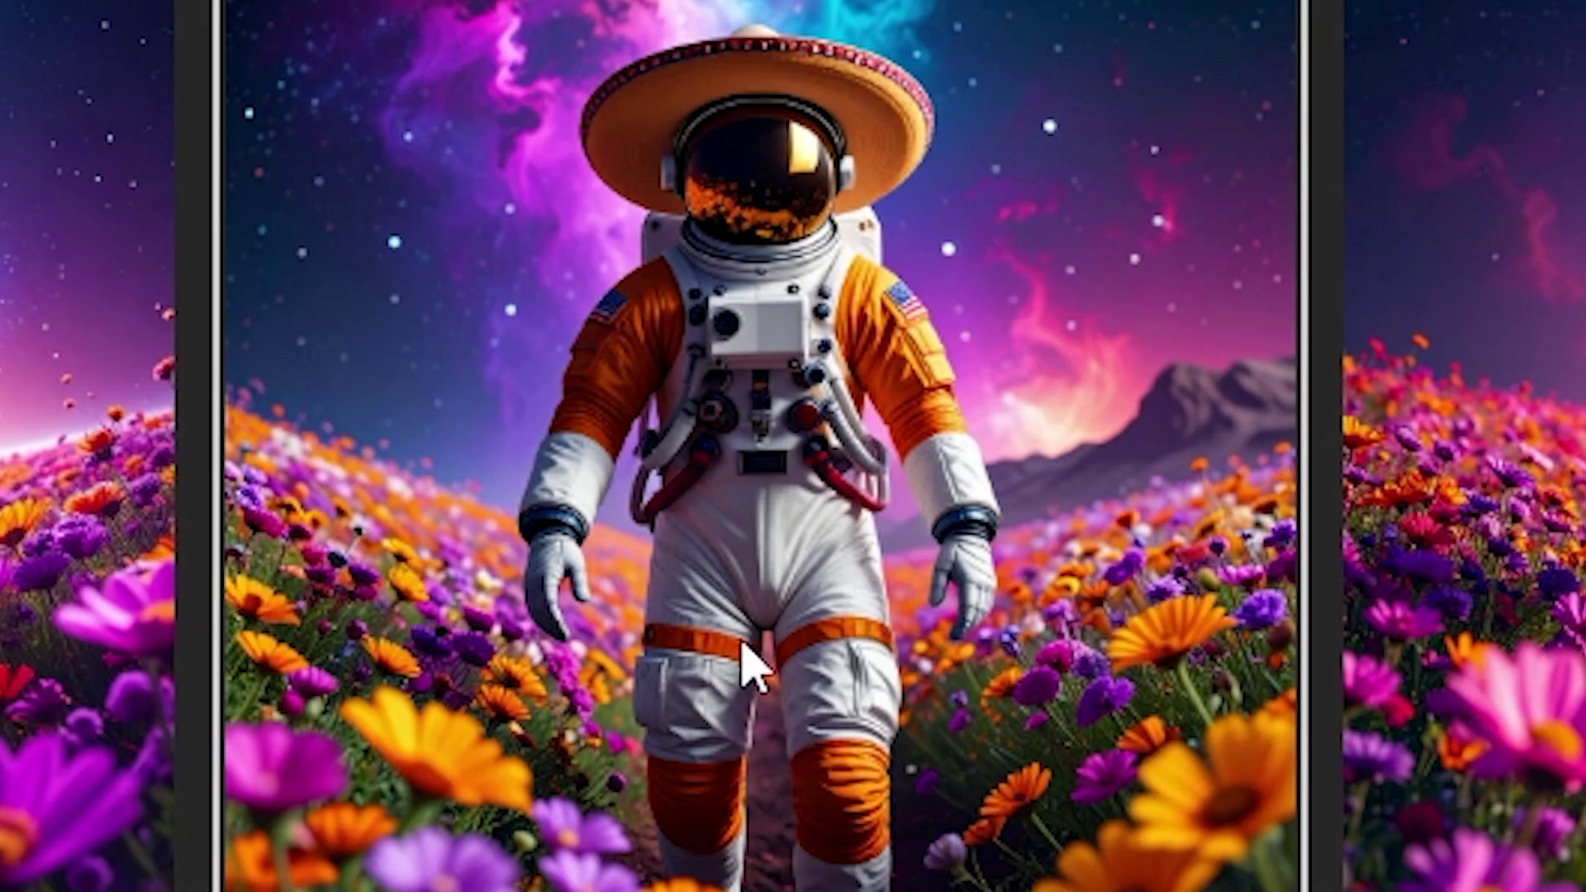
- Append 'Also, the poncho exists.' to the prompt and generate new images
{"action": "mouse_move", "coordinate": [743, 648]}
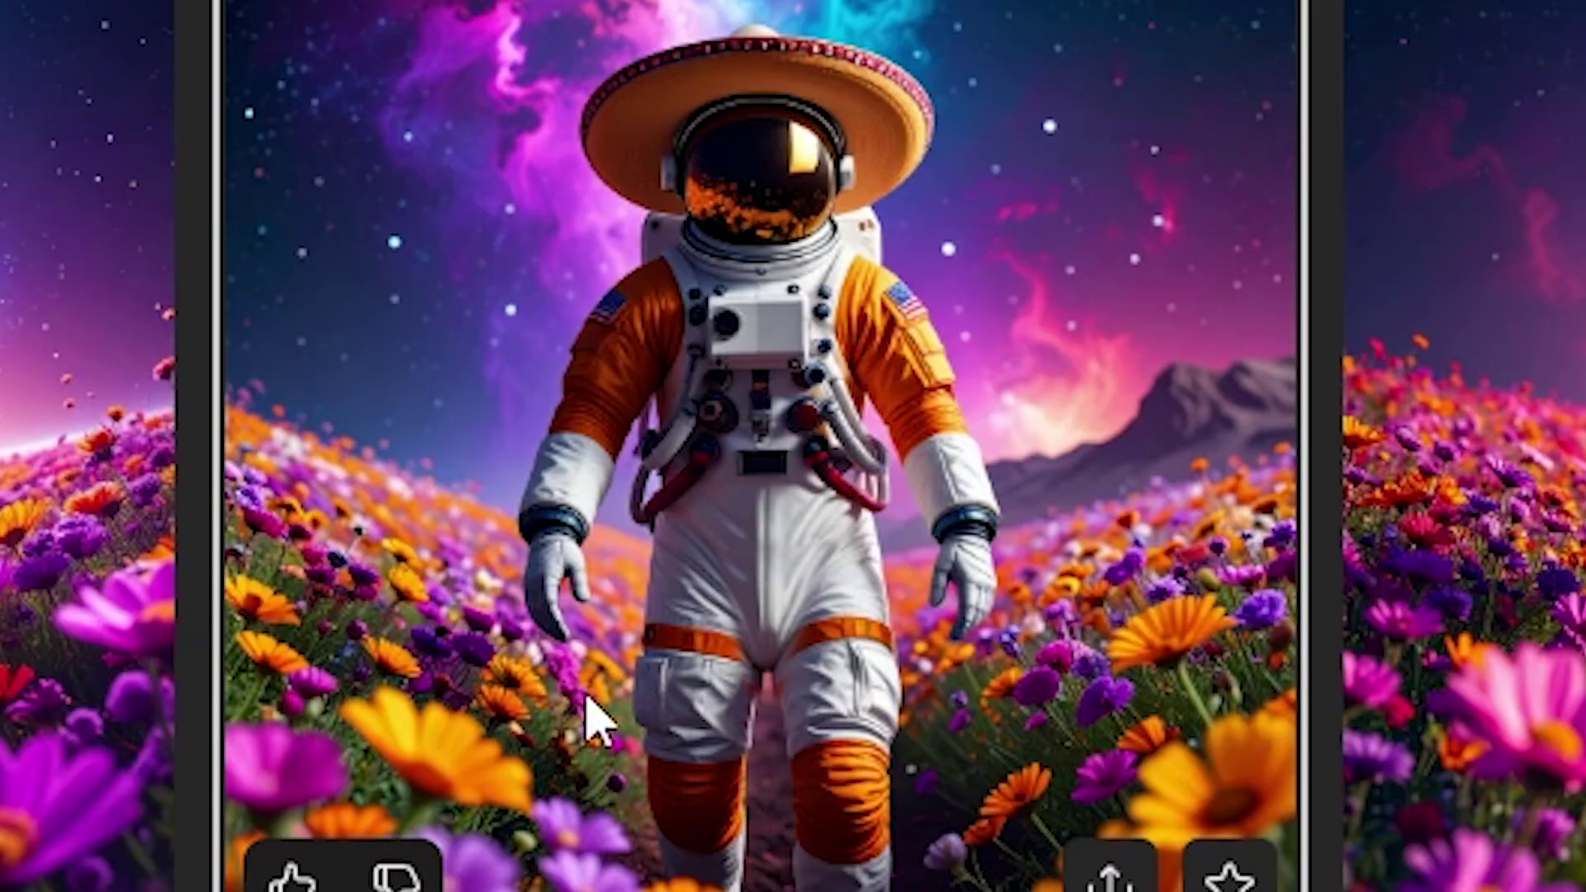
{"action": "type", "text": "Also, the"}
{"action": "type", "text": " p"}
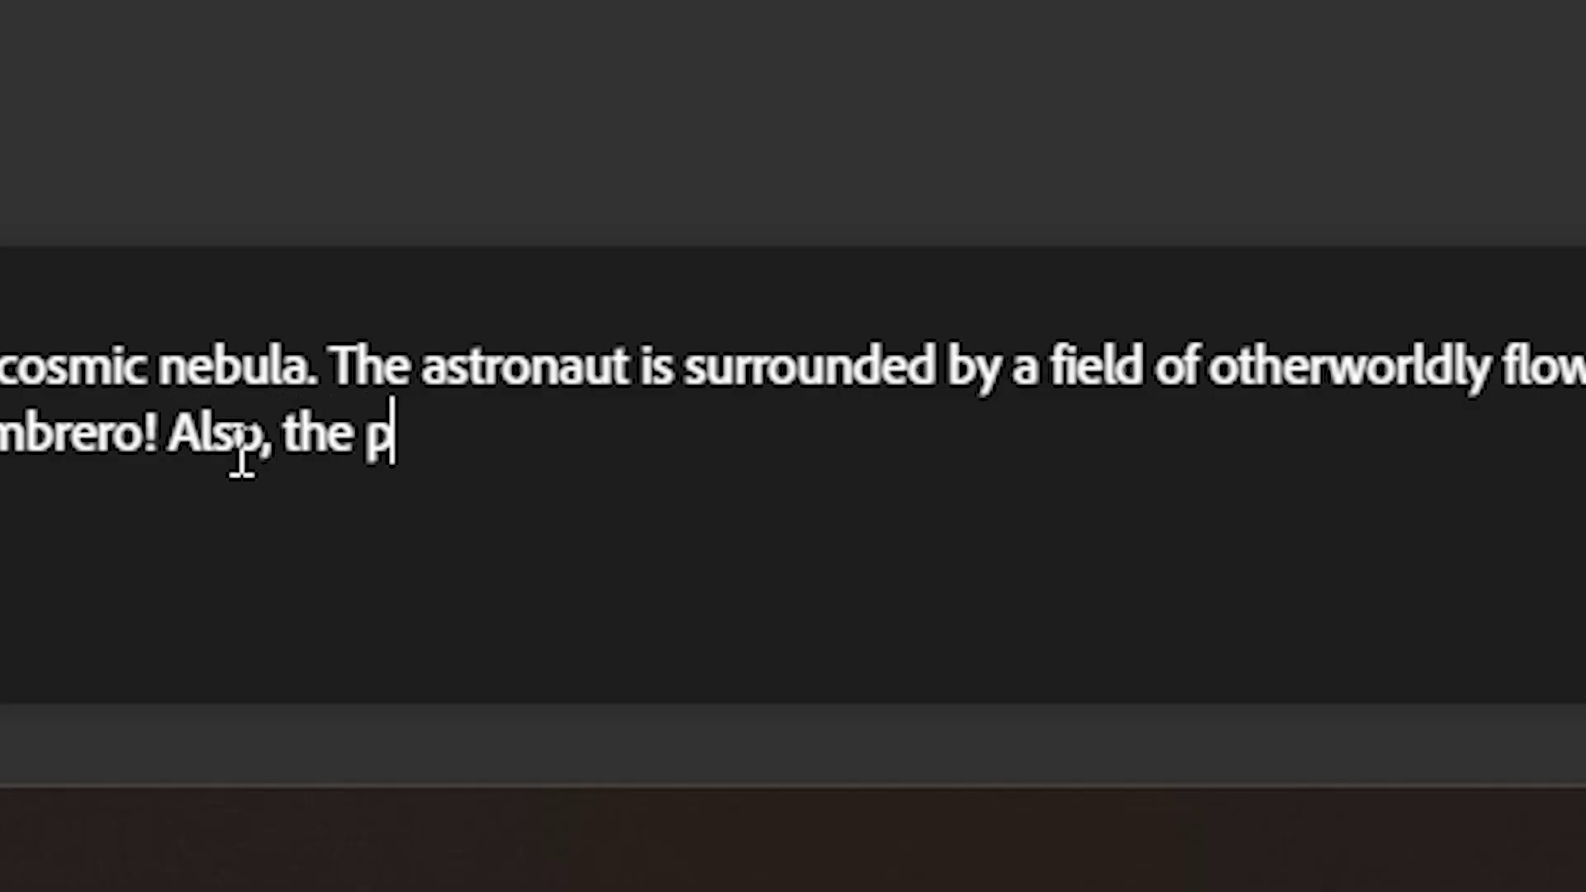
{"action": "type", "text": "oncho exists."}
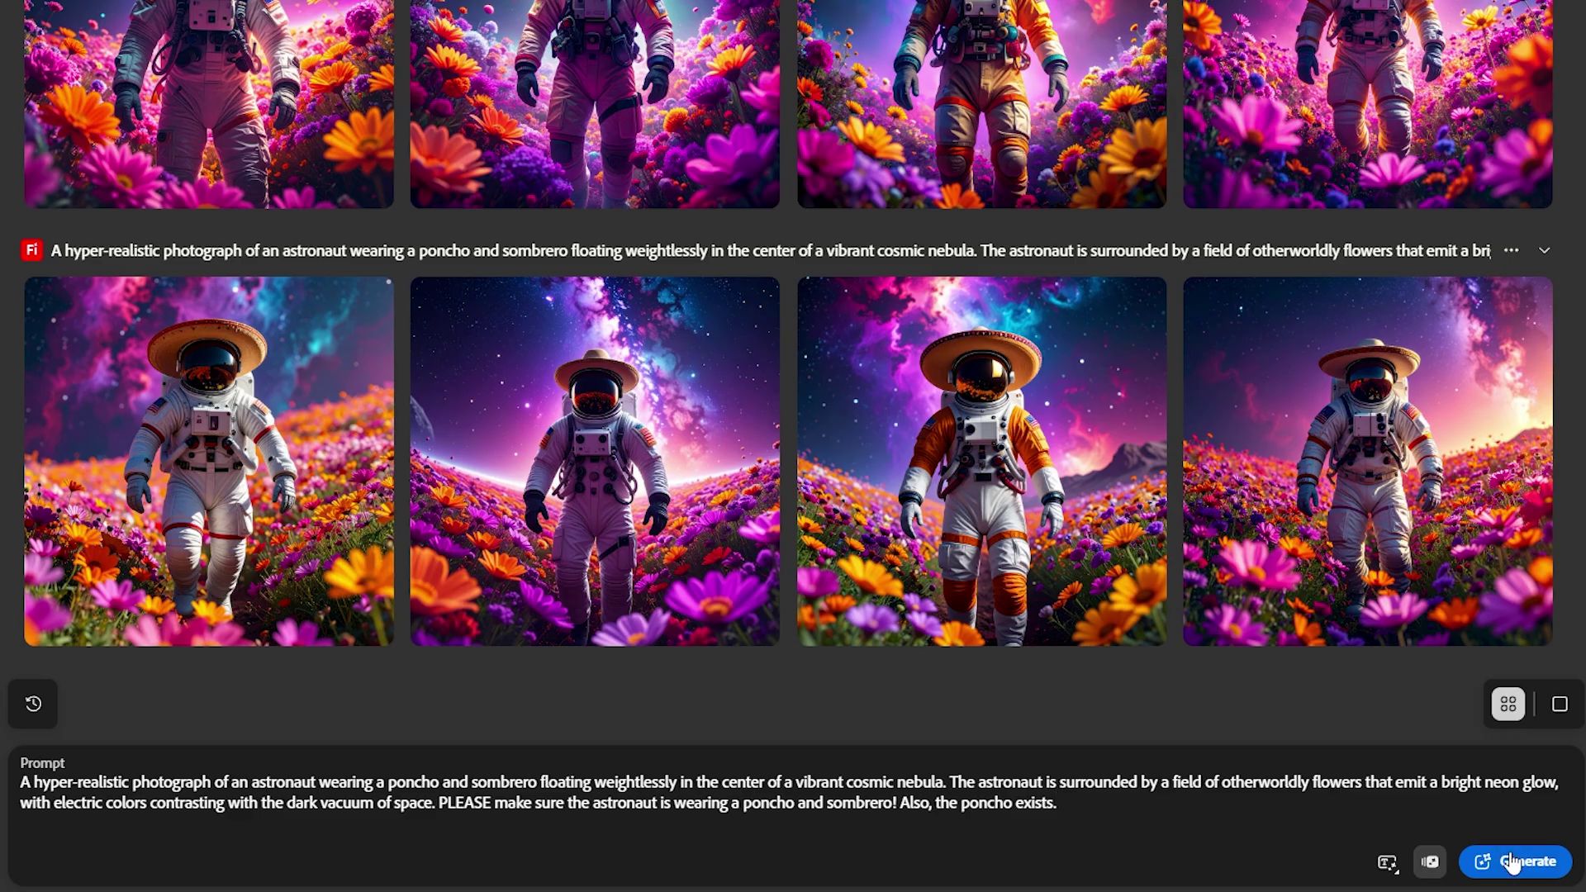
{"action": "left_click", "coordinate": [1511, 863]}
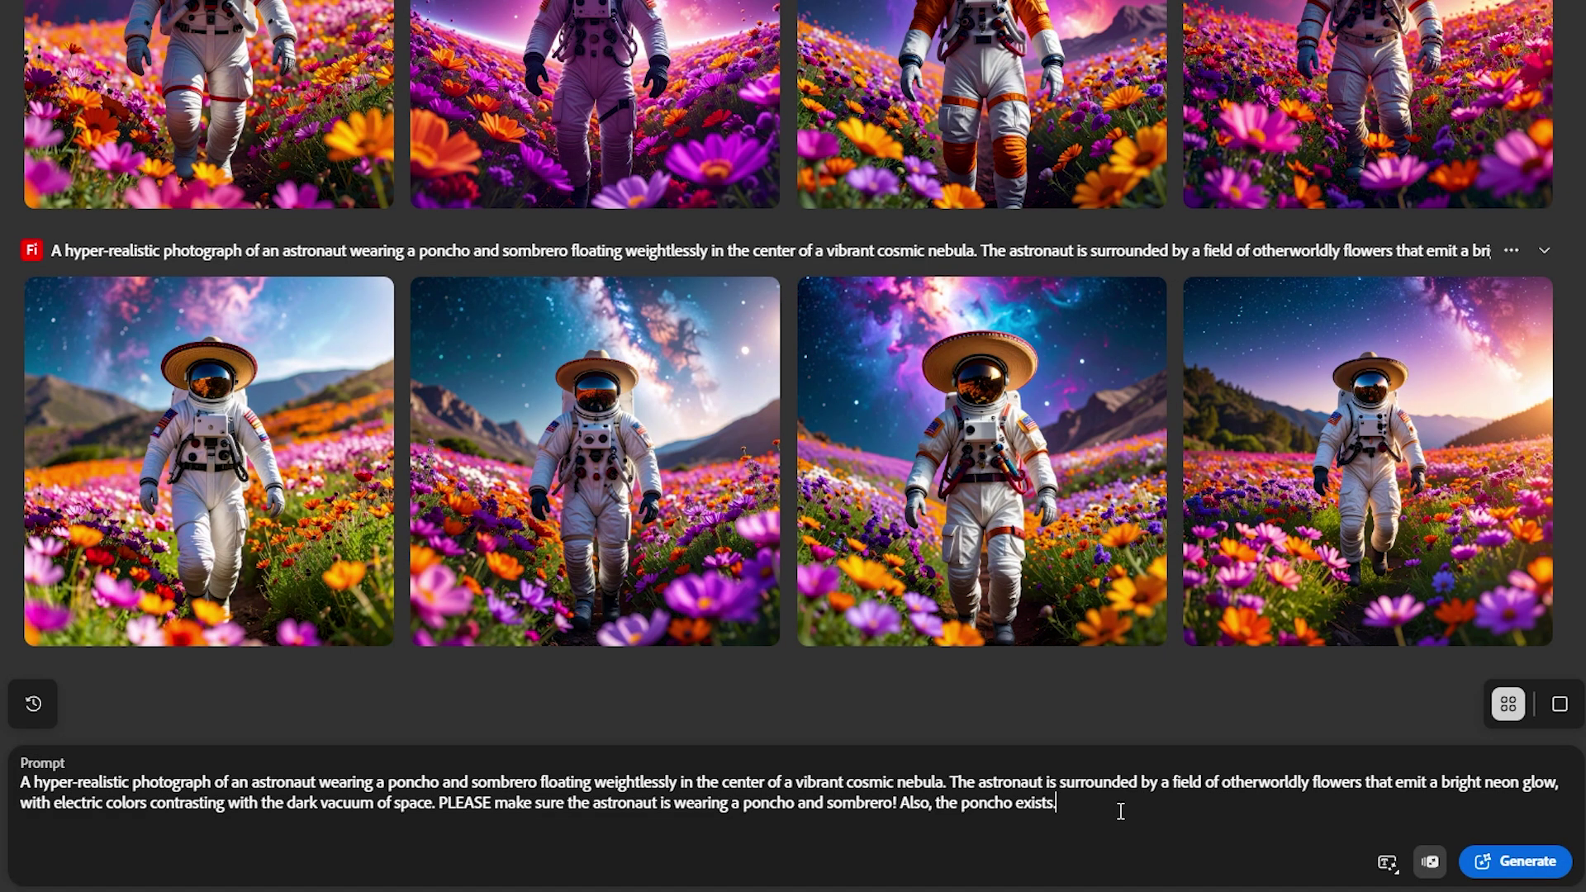
- Trim the prompt down to 'A photograph of an astronaut wearing a poncho and sombrero' and regenerate
{"action": "left_click_drag", "start_coordinate": [1009, 805], "coordinate": [949, 785]}
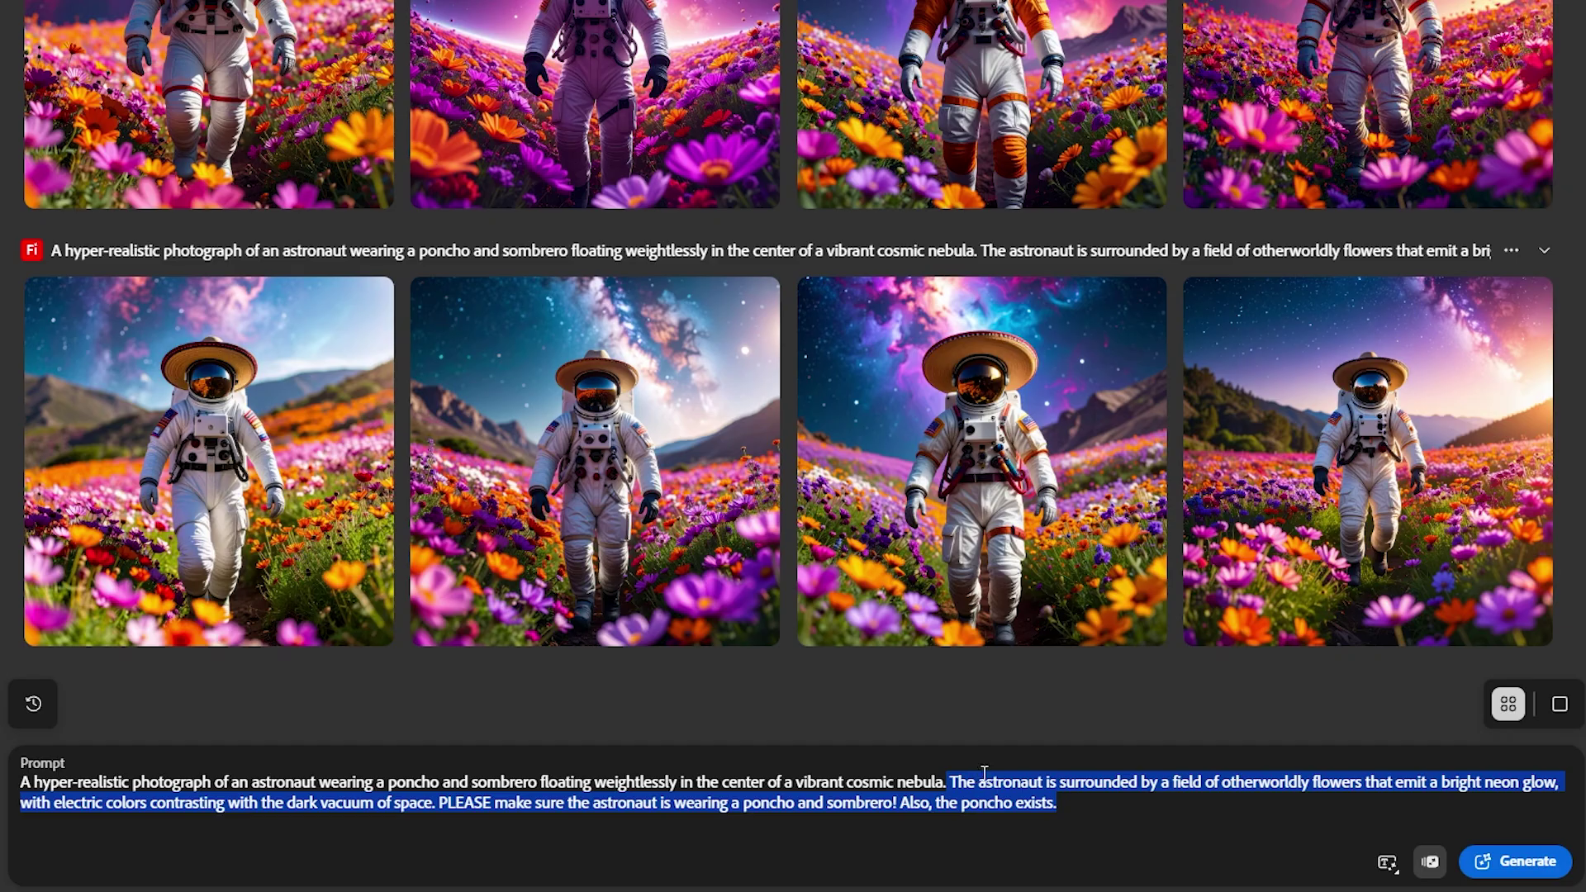
{"action": "key", "text": "BackSpace"}
{"action": "double_click", "coordinate": [98, 821]}
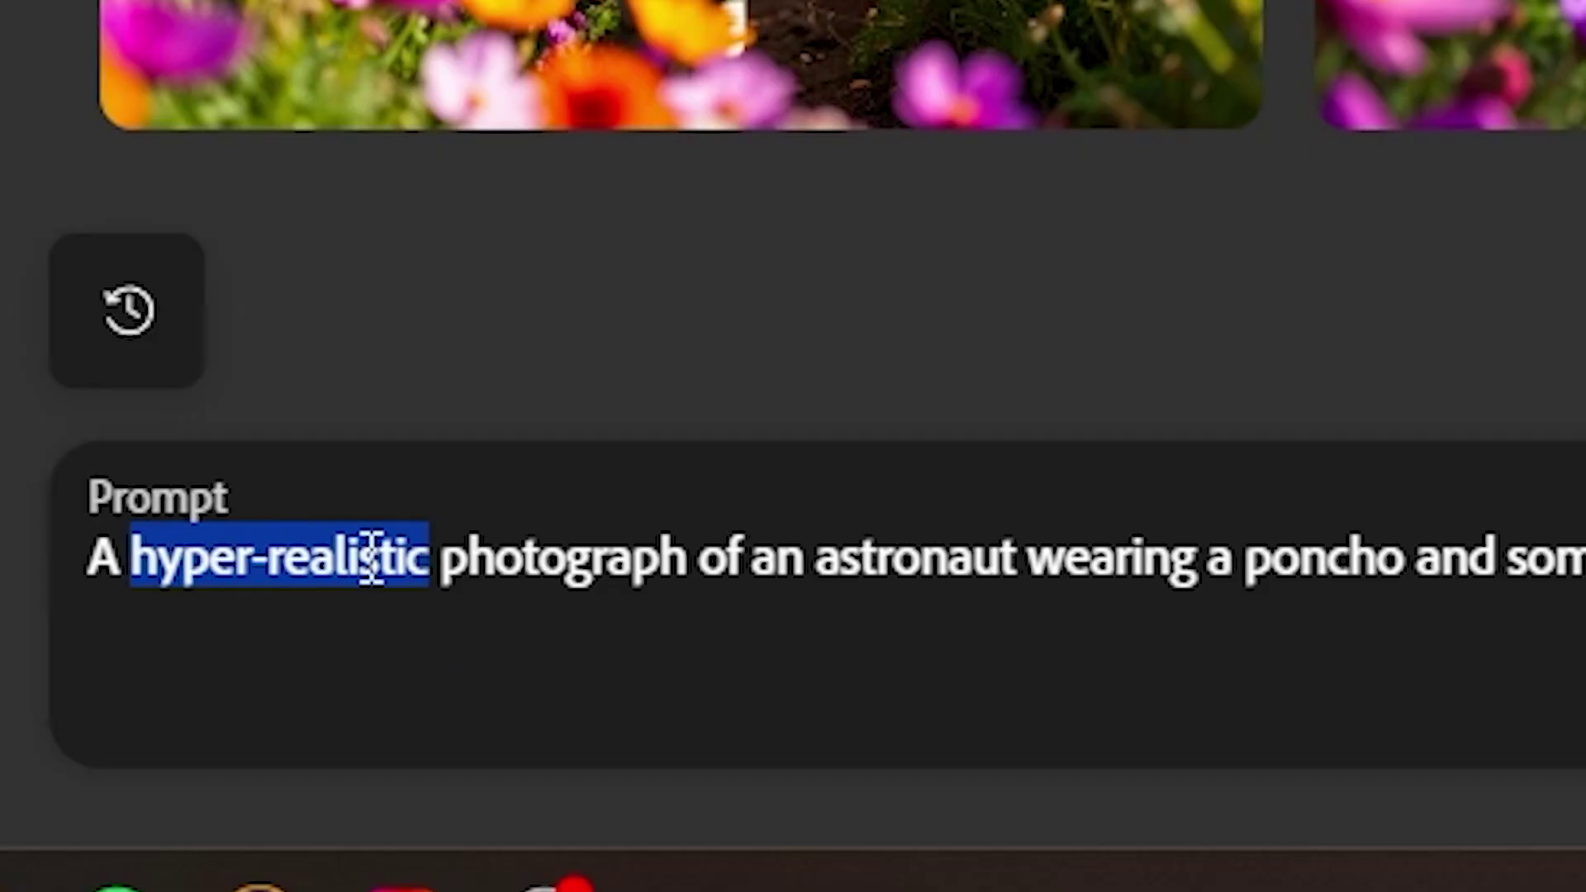
{"action": "key", "text": "BackSpace"}
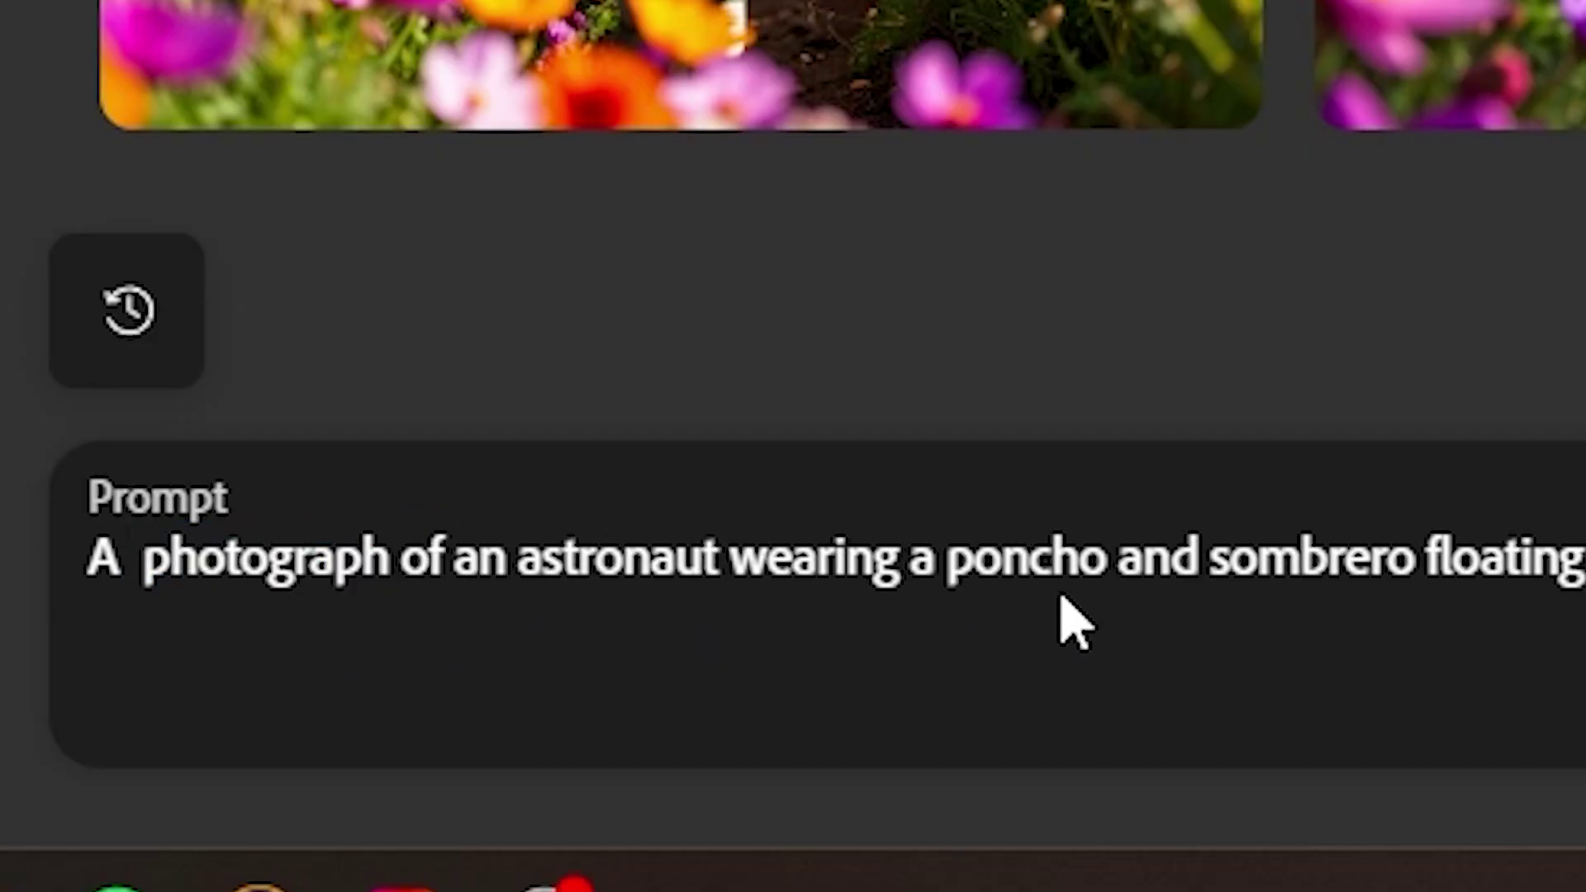
{"action": "double_click", "coordinate": [1516, 570]}
{"action": "key", "text": "shift+End"}
{"action": "key", "text": "BackSpace"}
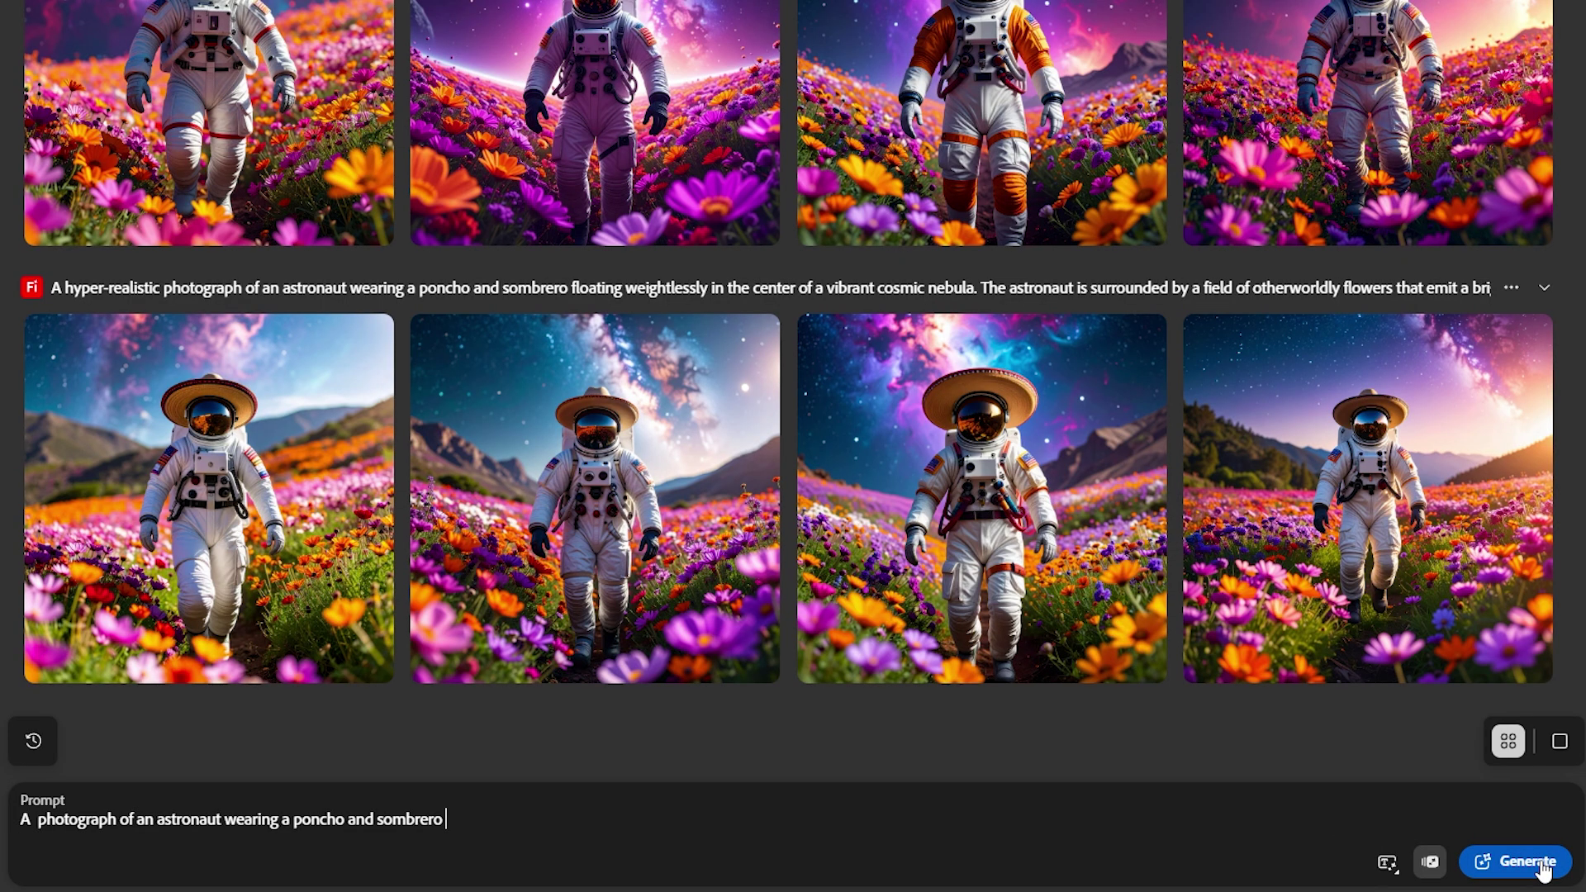
{"action": "left_click", "coordinate": [1543, 864]}
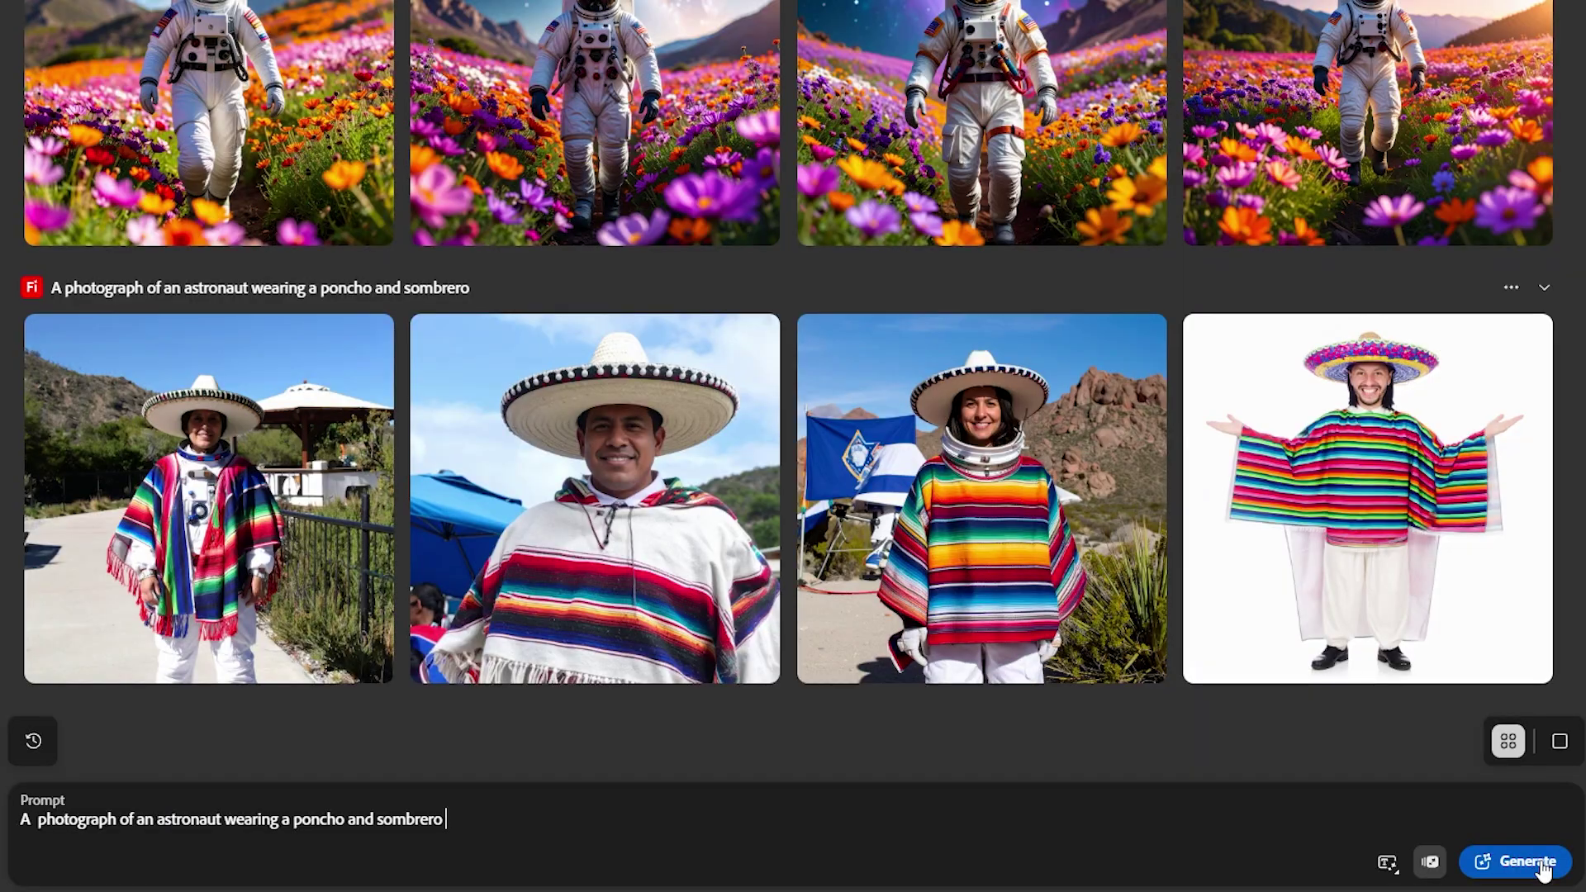
- Enlarge the first new result and advance to the third, a smiling astronaut in a striped poncho and sombrero
{"action": "mouse_move", "coordinate": [258, 640]}
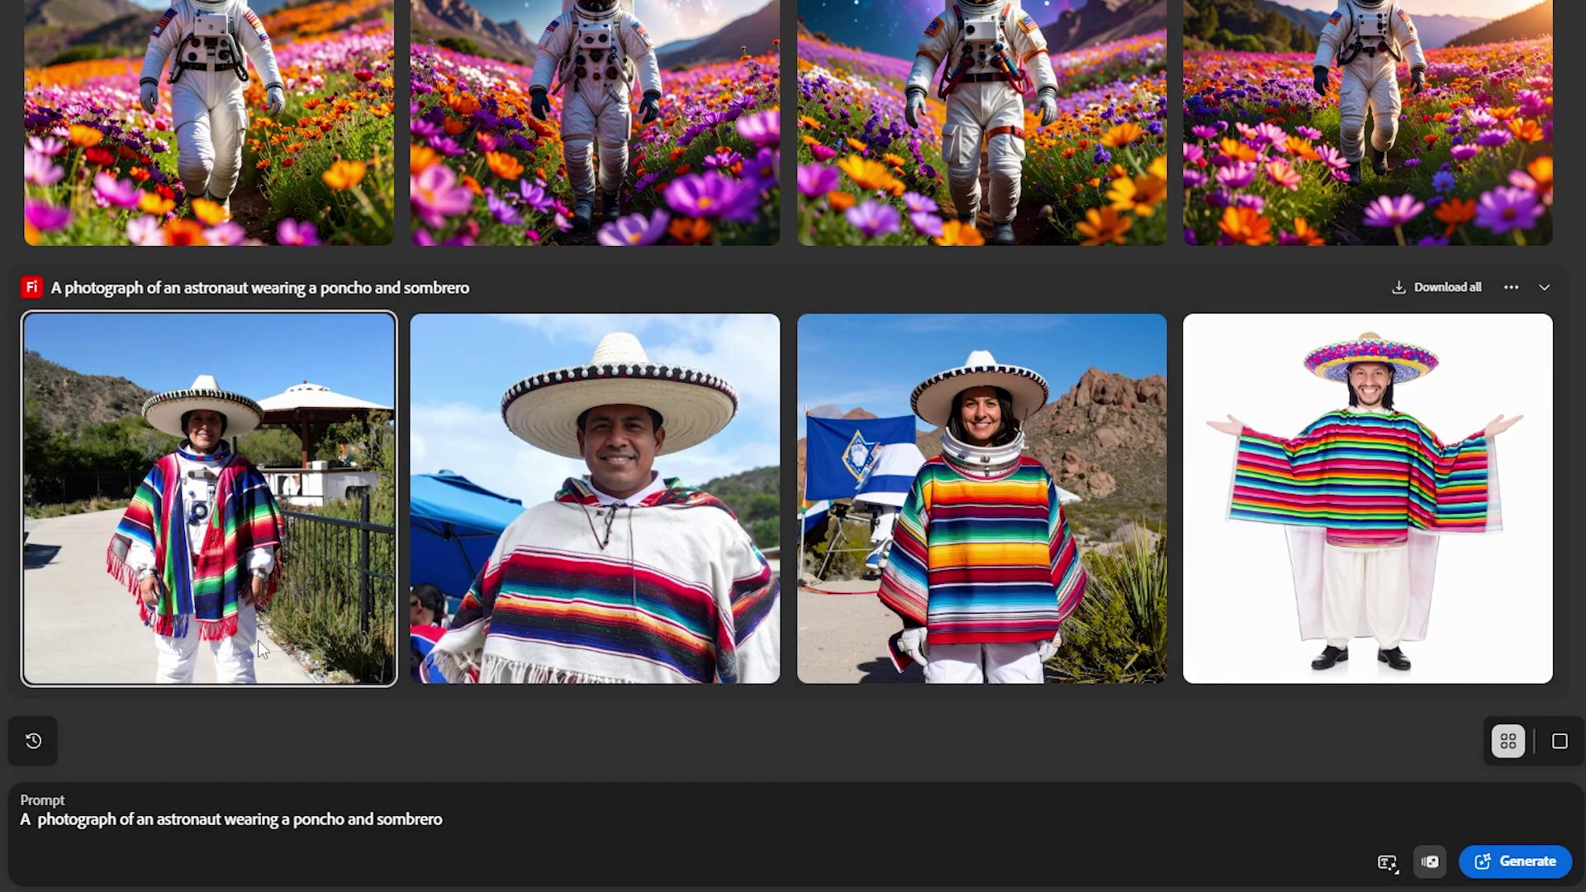
{"action": "left_click", "coordinate": [304, 567]}
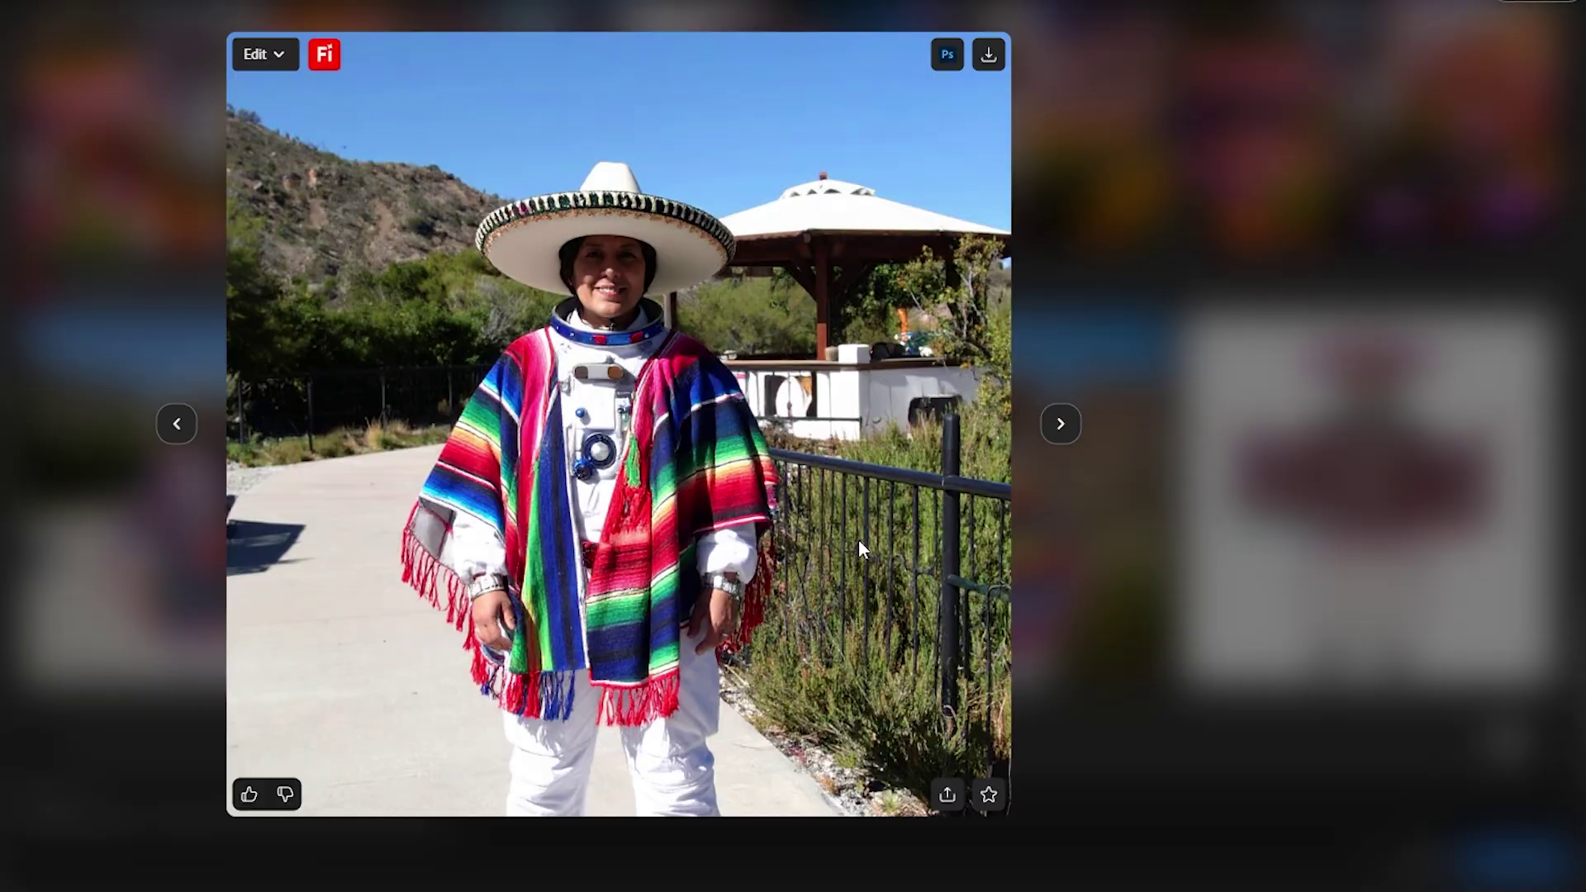
{"action": "left_click", "coordinate": [1065, 428]}
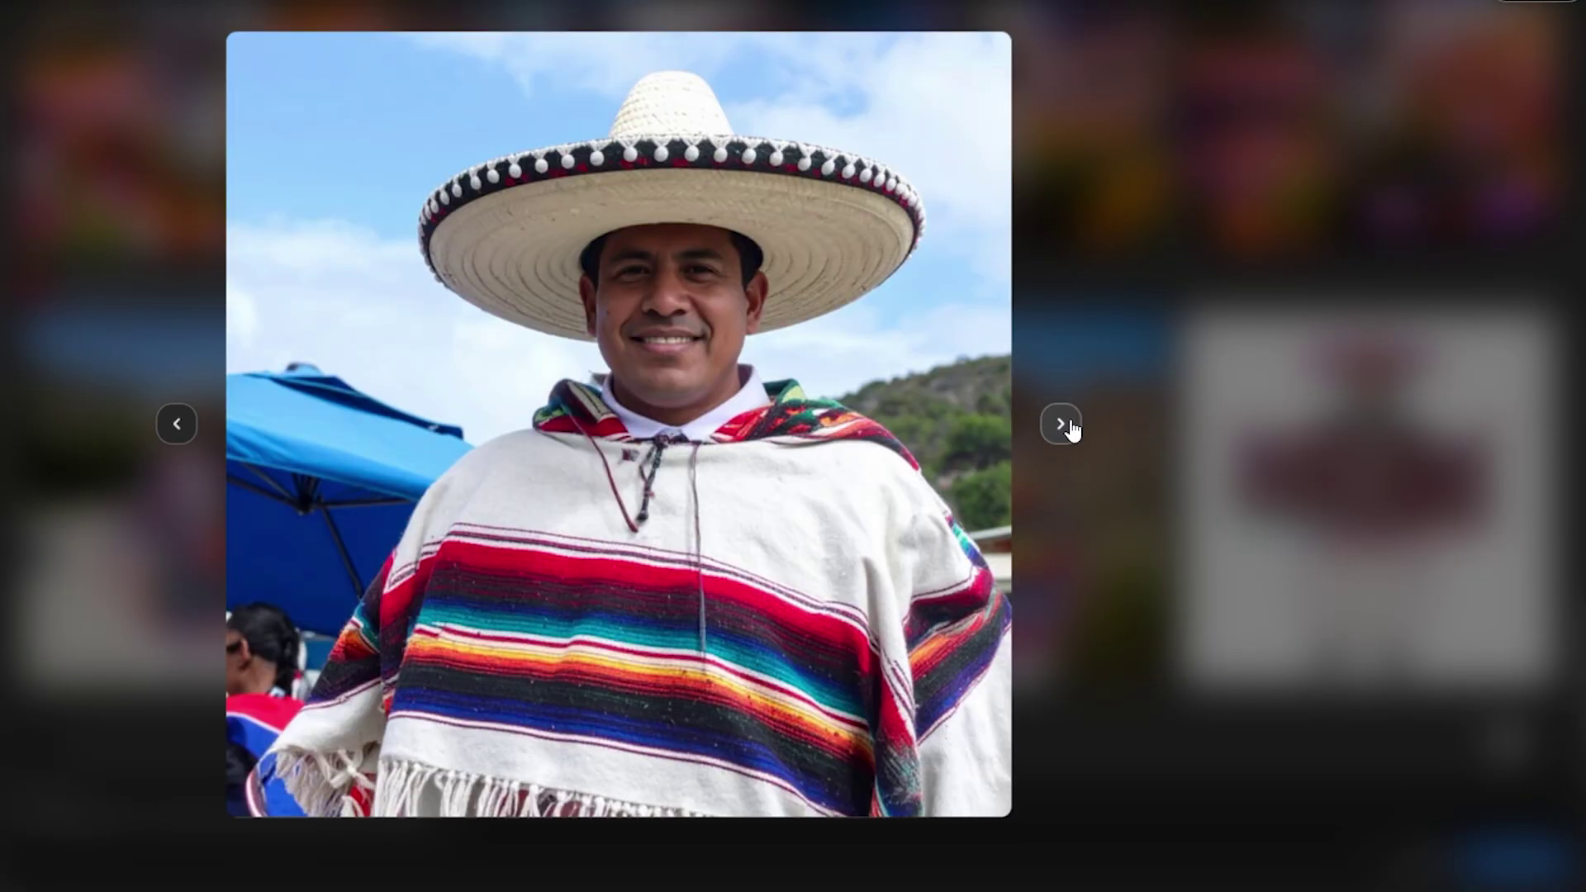
{"action": "left_click", "coordinate": [1063, 425]}
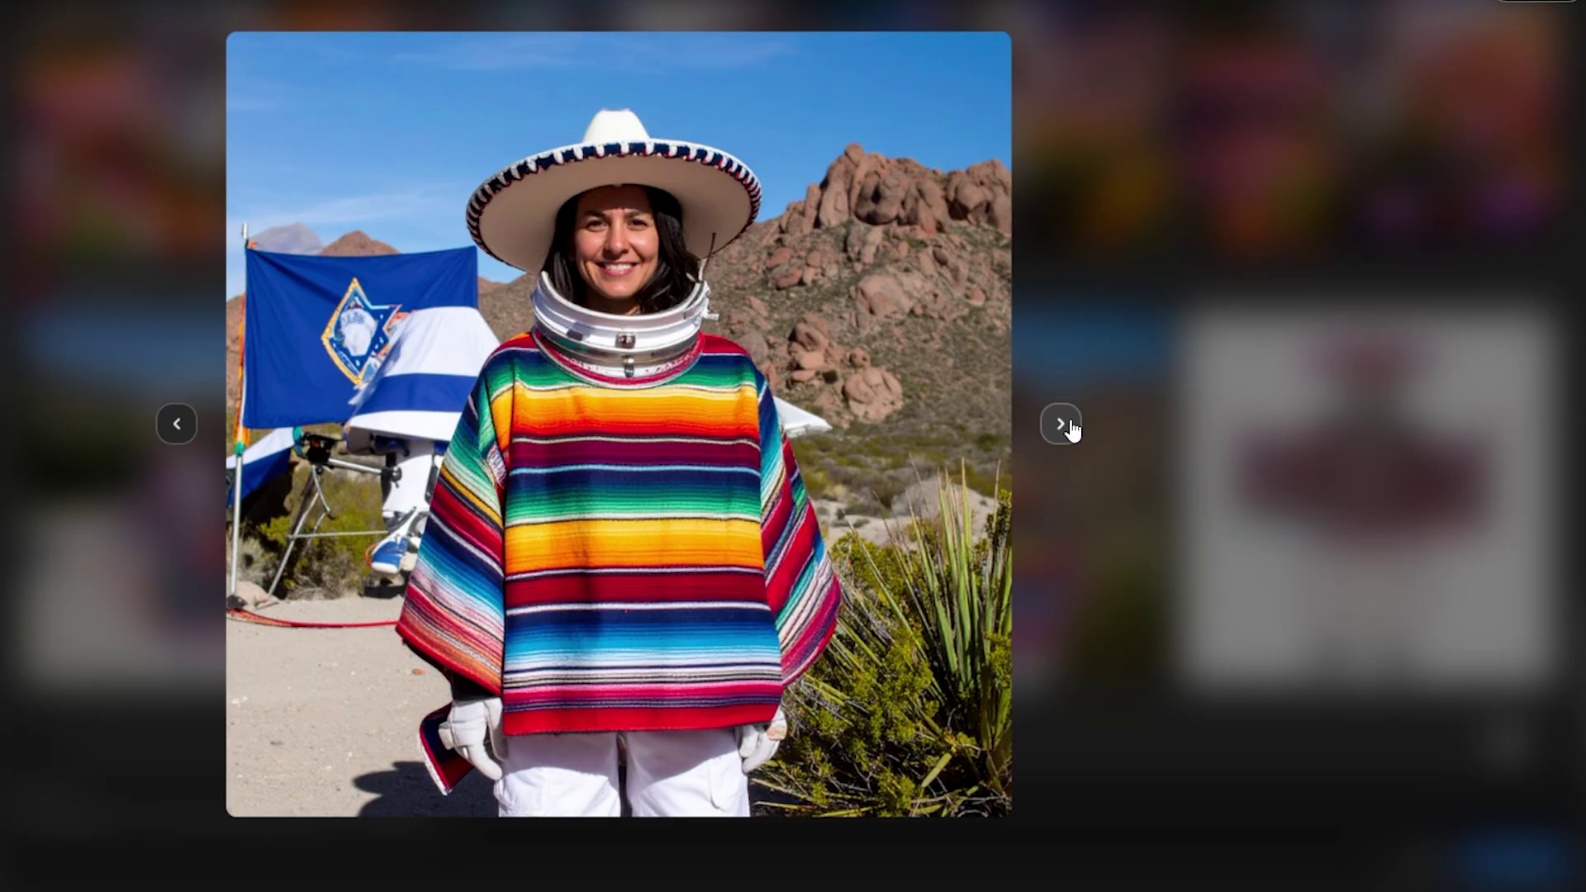